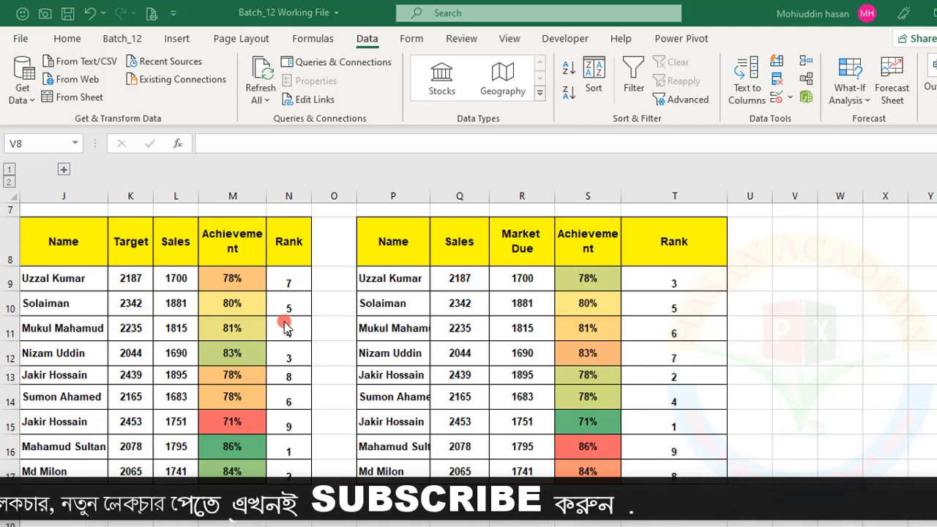
# - Examine the two ranking tables, comparing the Target, Sales and Achievement columns of the first with the Sales and Market Due columns of the second
pyautogui.moveTo(102, 249); pyautogui.dragTo(278, 485)
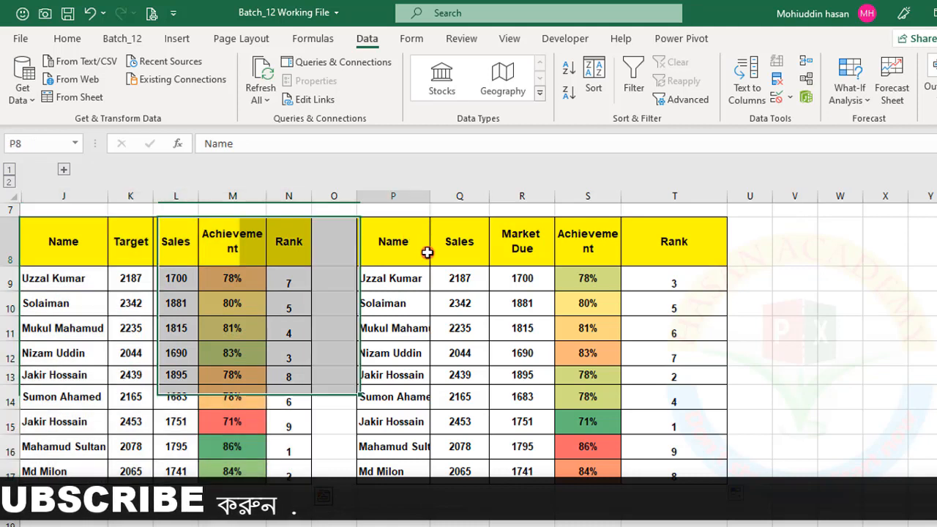
pyautogui.moveTo(427, 249); pyautogui.dragTo(708, 472)
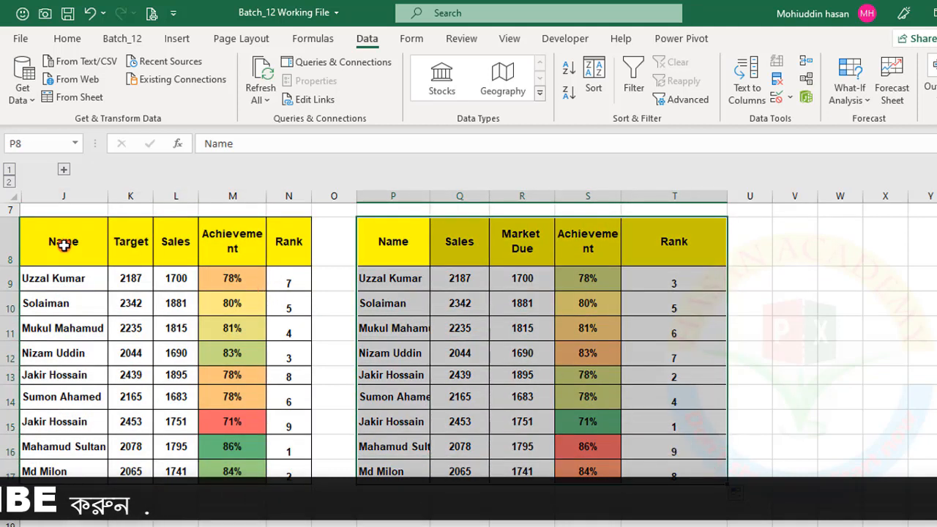
pyautogui.click(134, 246)
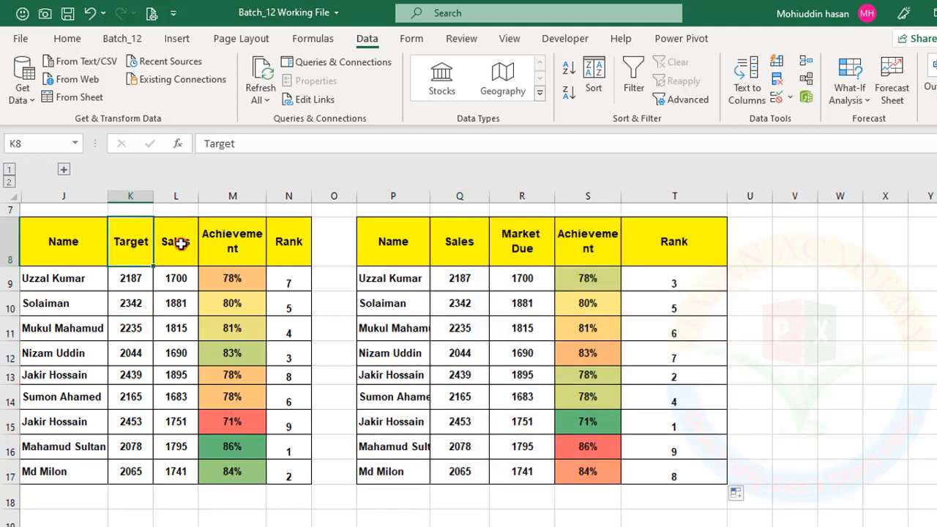
pyautogui.click(180, 244)
pyautogui.click(139, 244)
pyautogui.click(180, 243)
pyautogui.moveTo(226, 280); pyautogui.dragTo(235, 468)
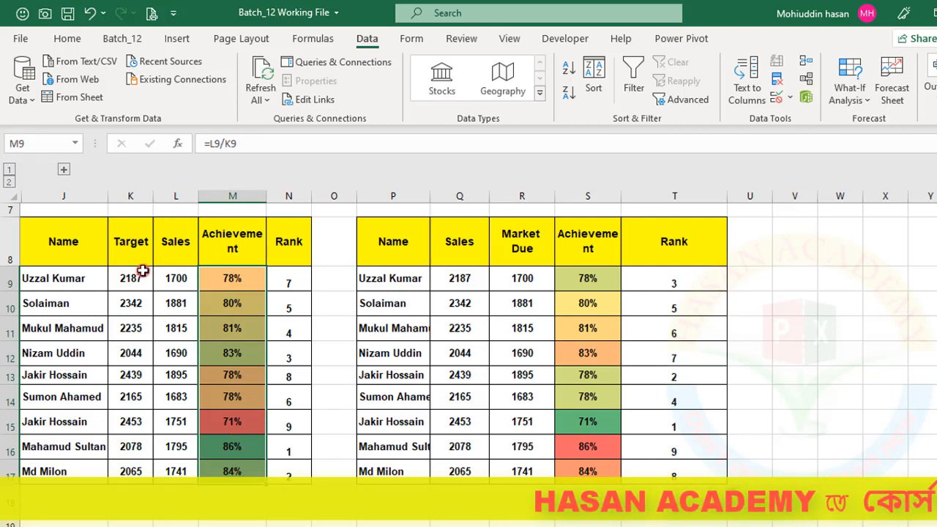
pyautogui.click(187, 276)
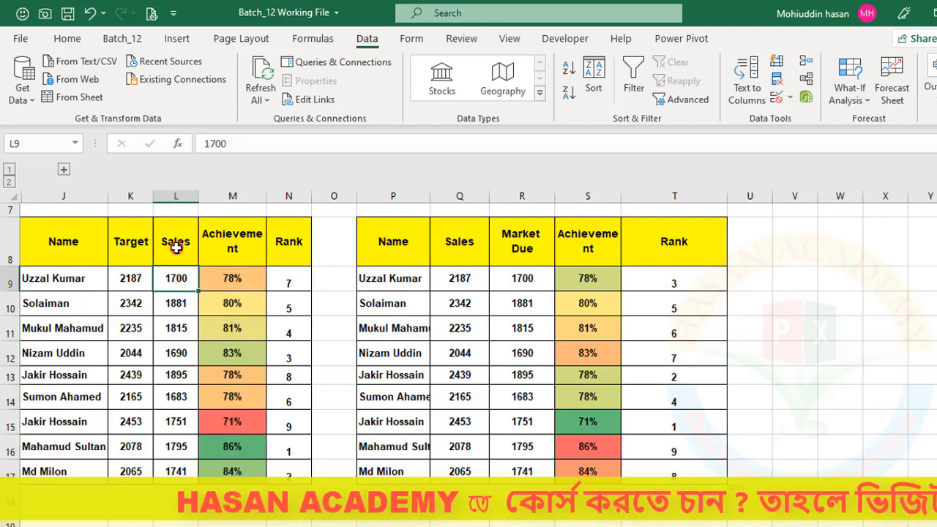
pyautogui.moveTo(232, 276); pyautogui.dragTo(237, 477)
pyautogui.click(242, 442)
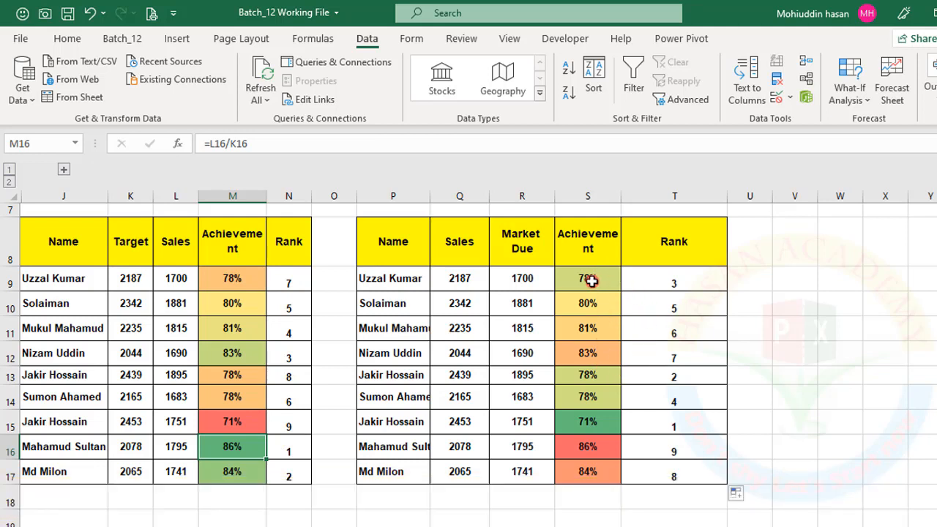
pyautogui.click(453, 247)
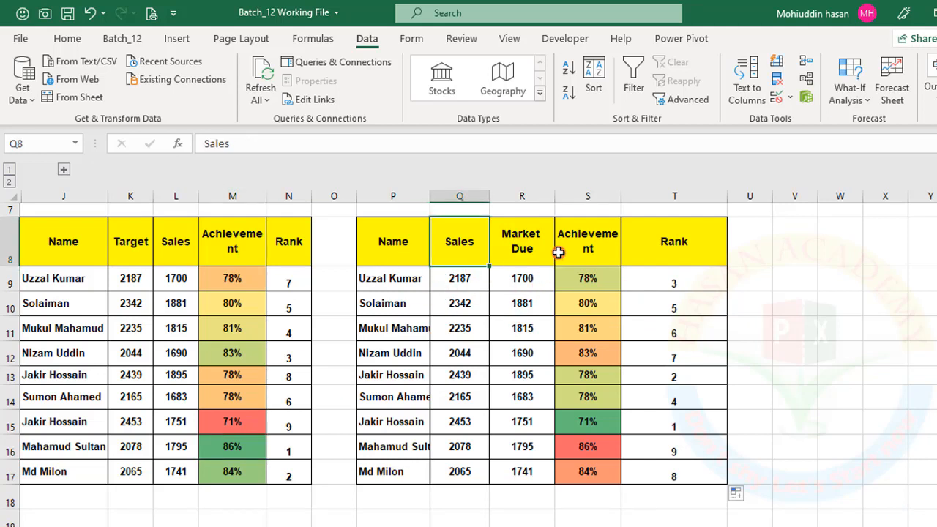
pyautogui.click(463, 280)
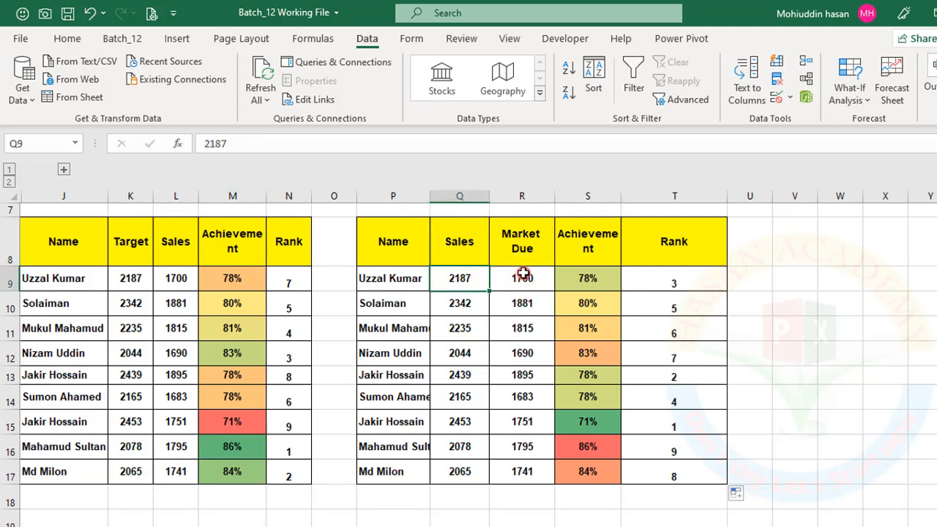
pyautogui.click(527, 275)
# - Rename the Achievement header in cell S8 of the second table to "Market due %"
pyautogui.click(583, 249)
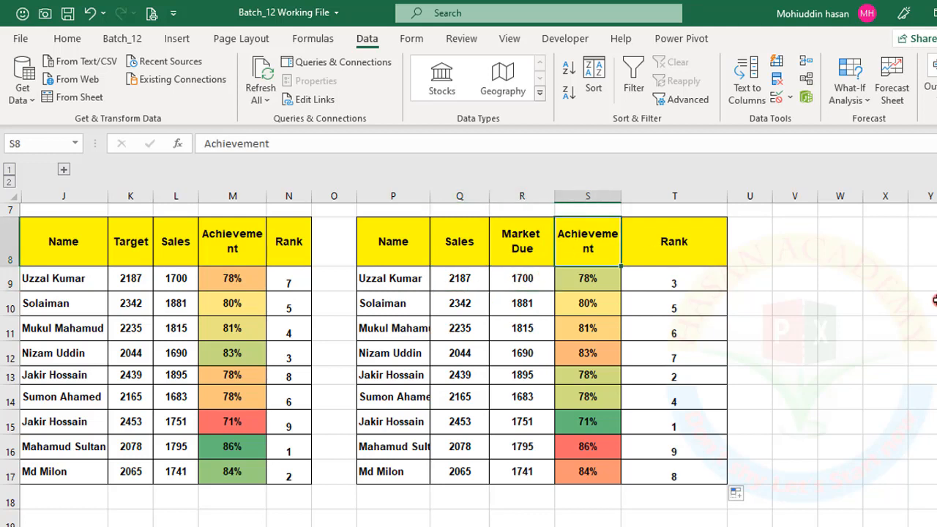
pyautogui.write('%')
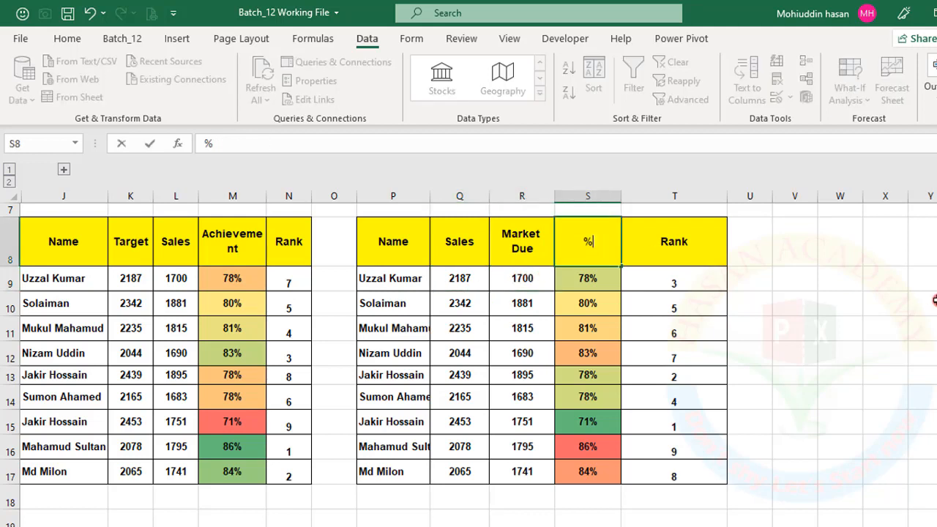
pyautogui.click(584, 325)
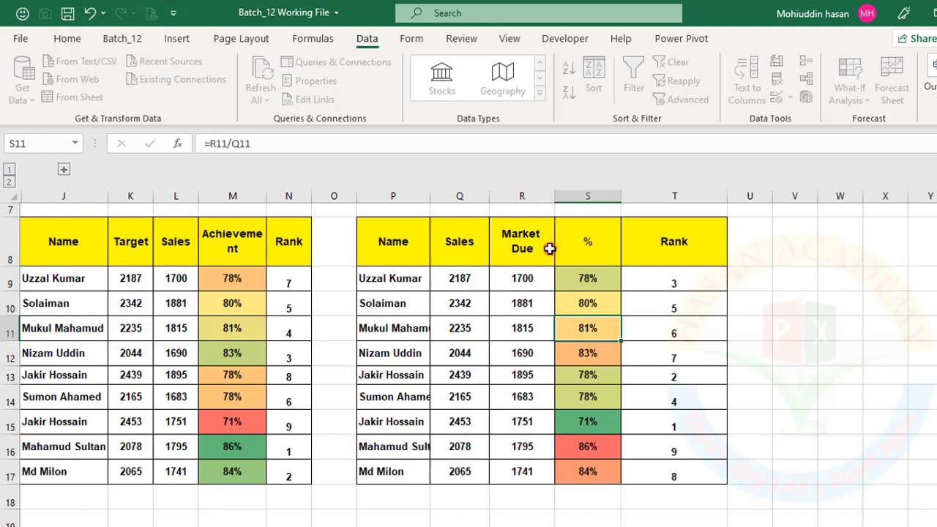
pyautogui.click(593, 241)
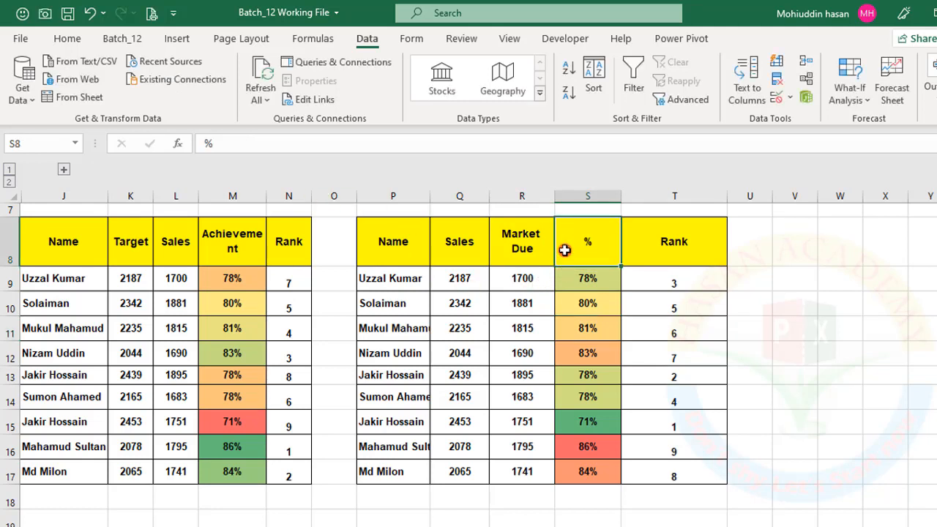
pyautogui.click(201, 142)
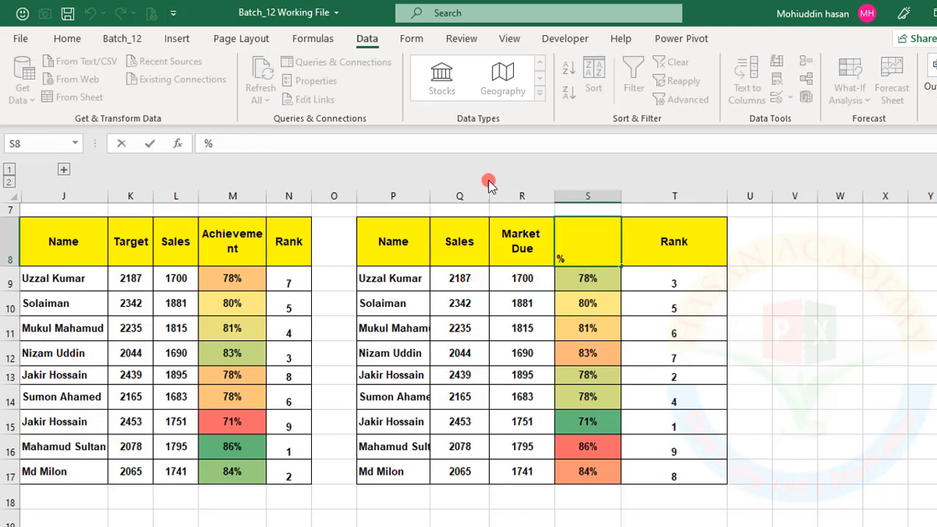
pyautogui.write('Market due')
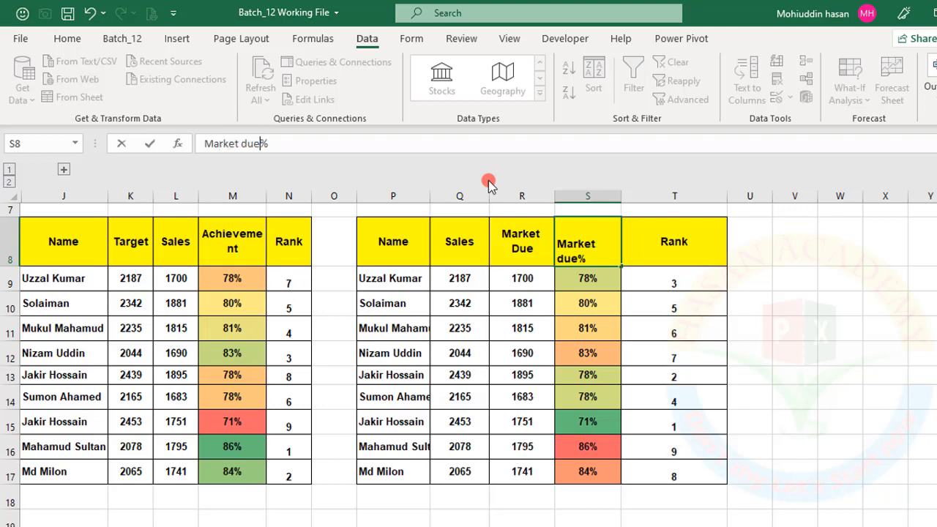
pyautogui.press('Return')
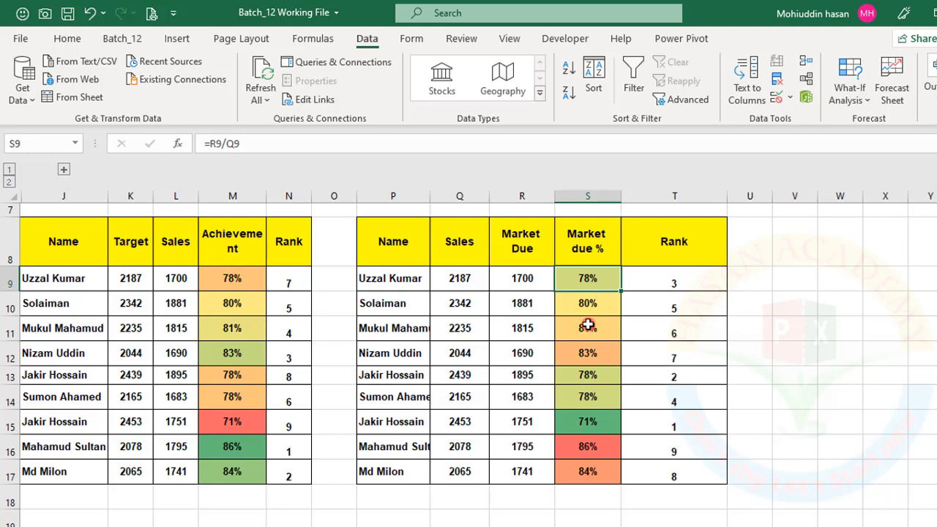
# - Review the Sales, Market Due and Market due % columns of the second table against the Achievement column of the first
pyautogui.moveTo(530, 233); pyautogui.dragTo(527, 475)
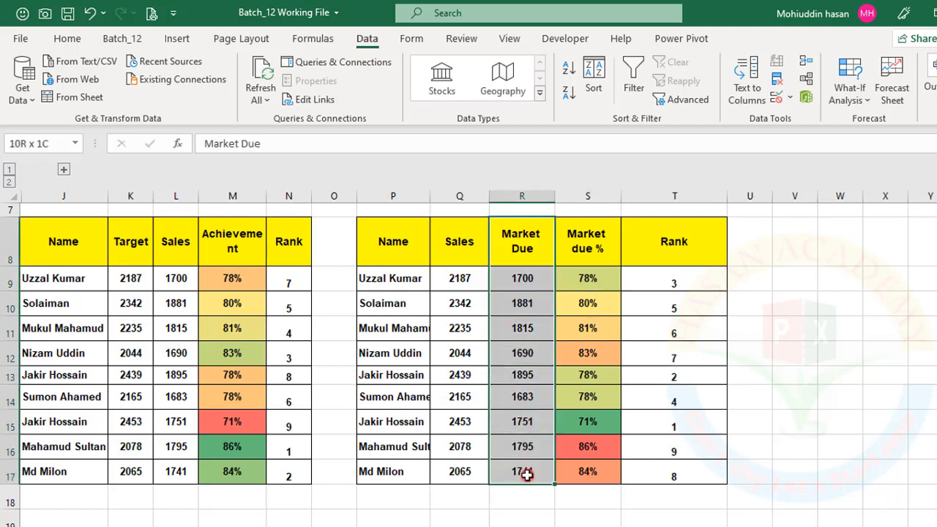
pyautogui.moveTo(450, 278); pyautogui.dragTo(479, 447)
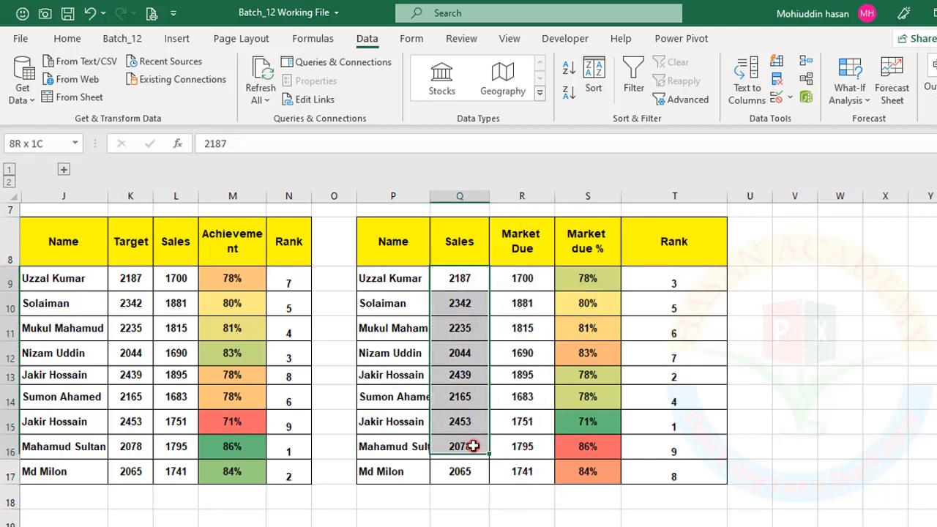
pyautogui.moveTo(536, 282); pyautogui.dragTo(550, 477)
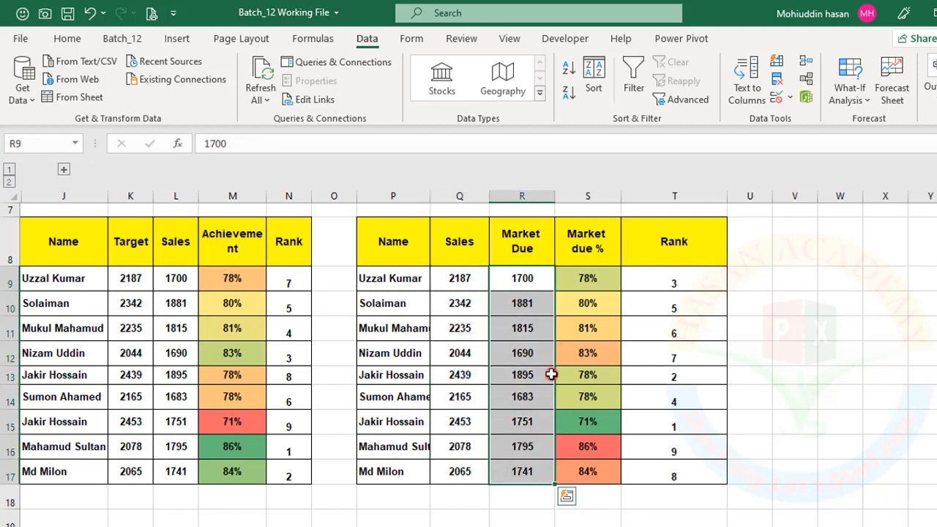
pyautogui.click(610, 421)
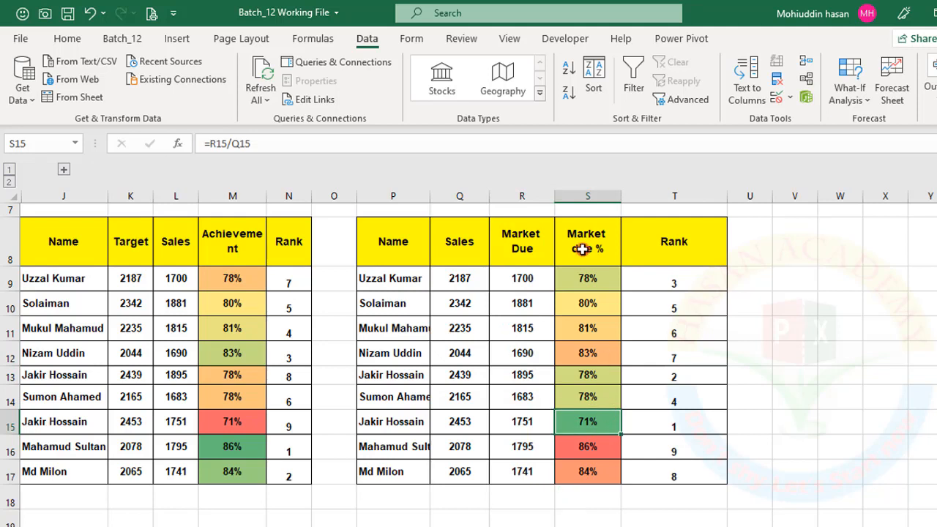
pyautogui.moveTo(585, 278); pyautogui.dragTo(589, 473)
pyautogui.moveTo(236, 276); pyautogui.dragTo(253, 472)
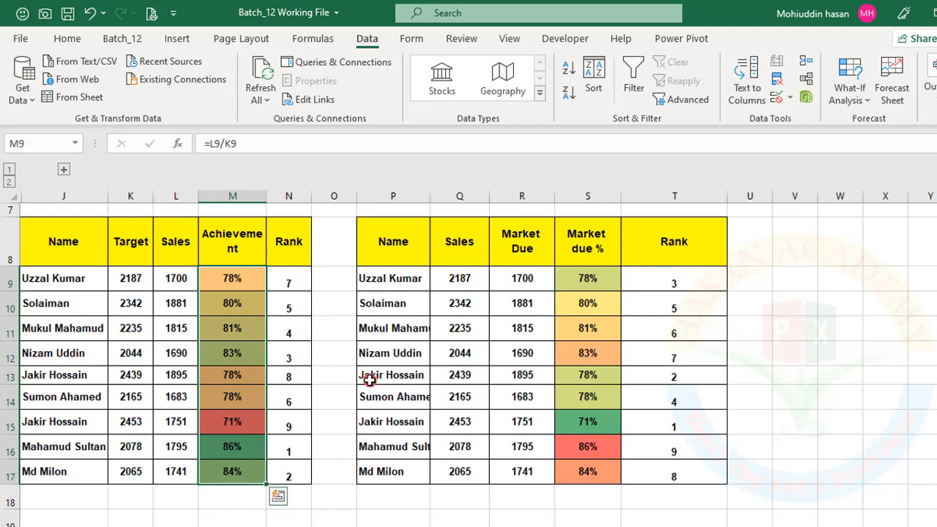
# - Clear the existing rank formulas from N9:N17 in the first table and return to cell N9
pyautogui.moveTo(292, 282); pyautogui.dragTo(299, 475)
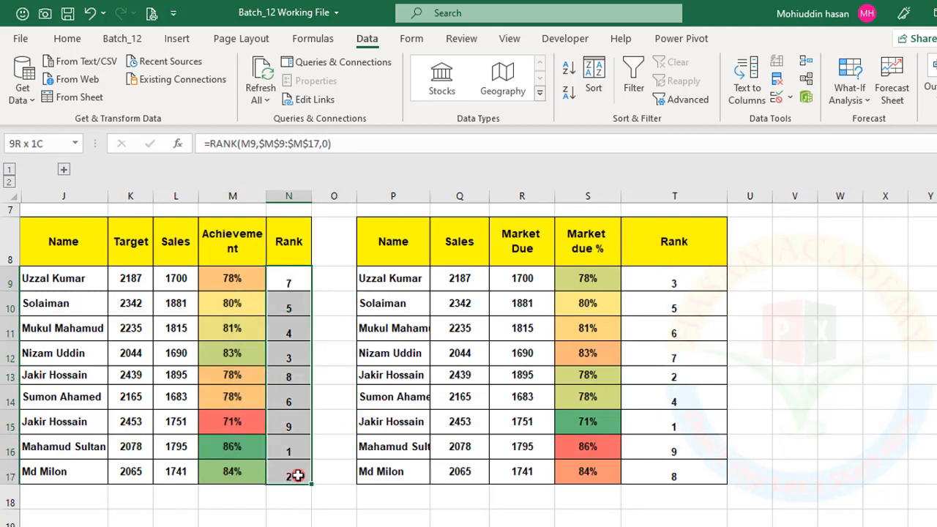
pyautogui.press('Delete')
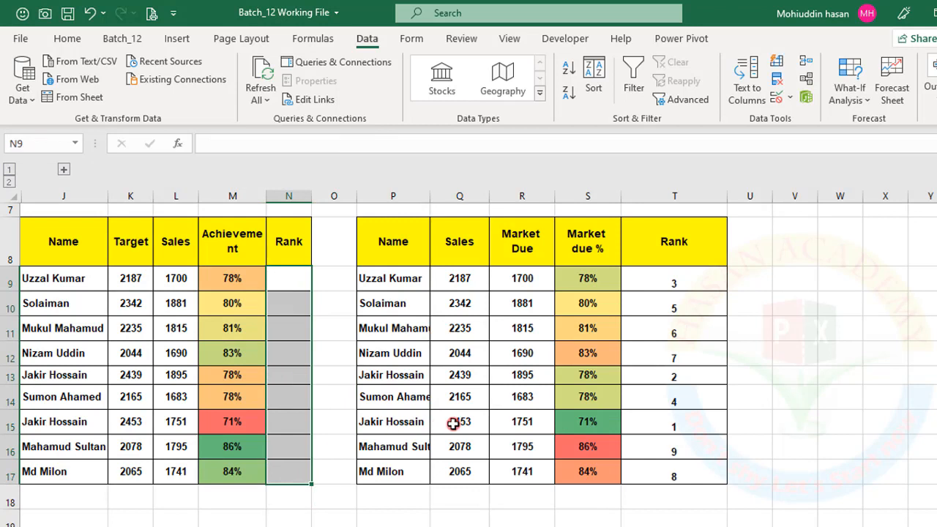
pyautogui.press('Left')
pyautogui.press('Right')
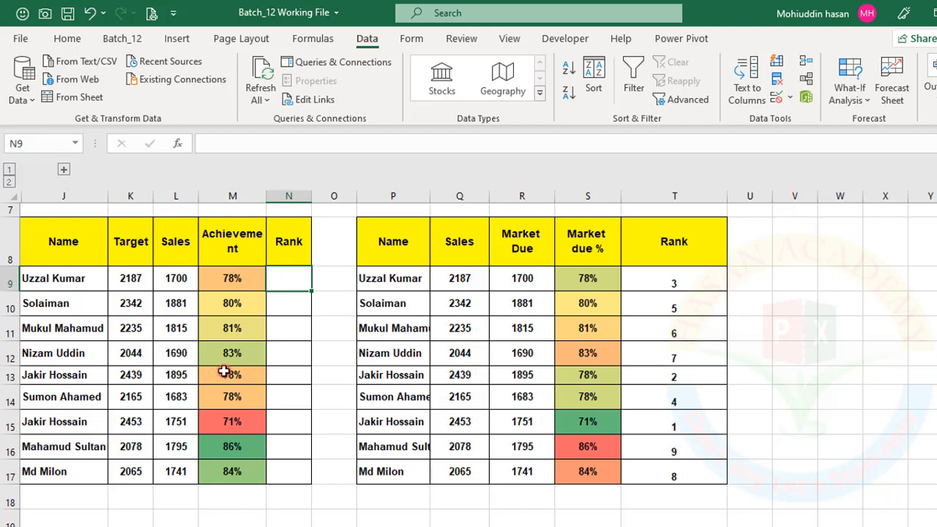
# - Write the formula =RANK(M9,M9:M17,0) in cell N9 to rank the achievement percentages in descending order
pyautogui.write('=ran')
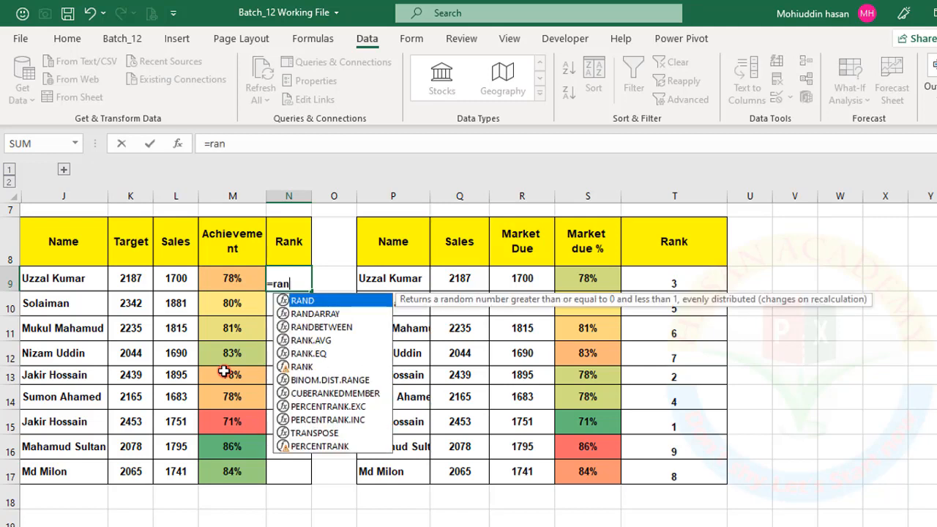
pyautogui.write('k')
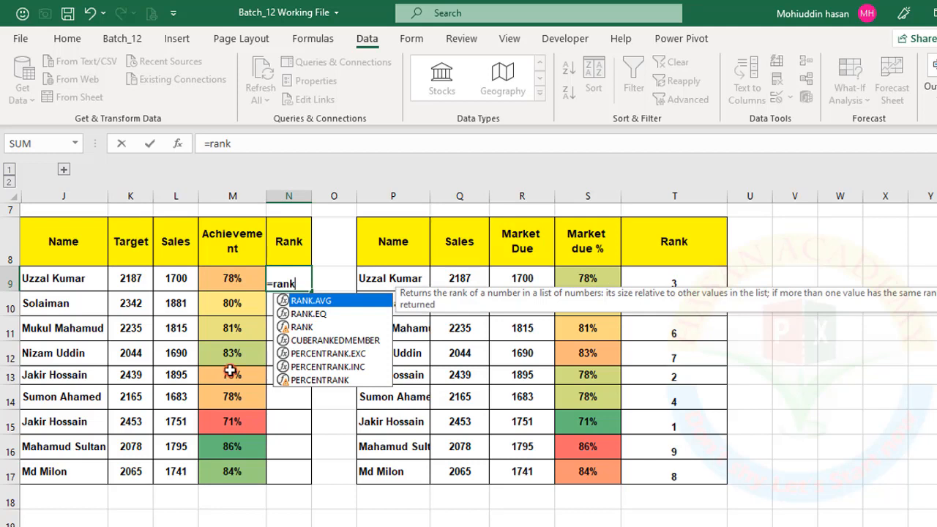
pyautogui.doubleClick(300, 327)
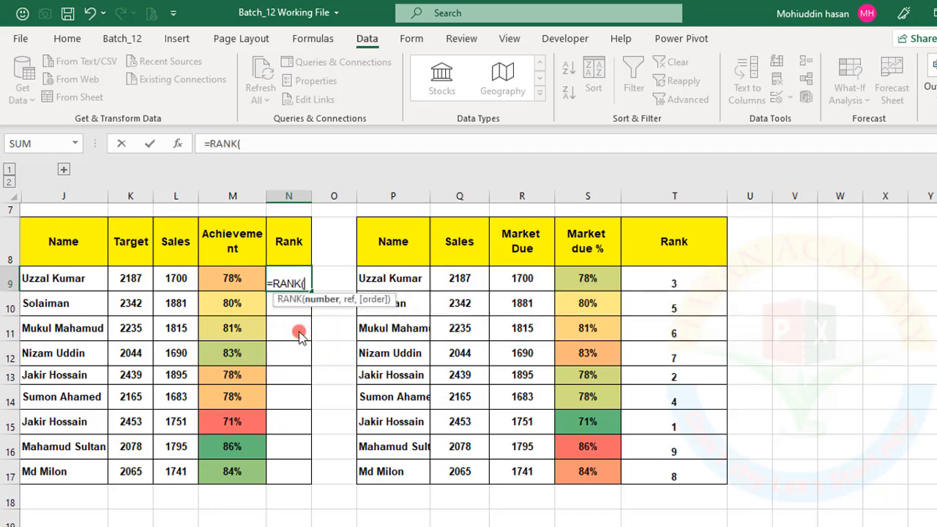
pyautogui.click(232, 277)
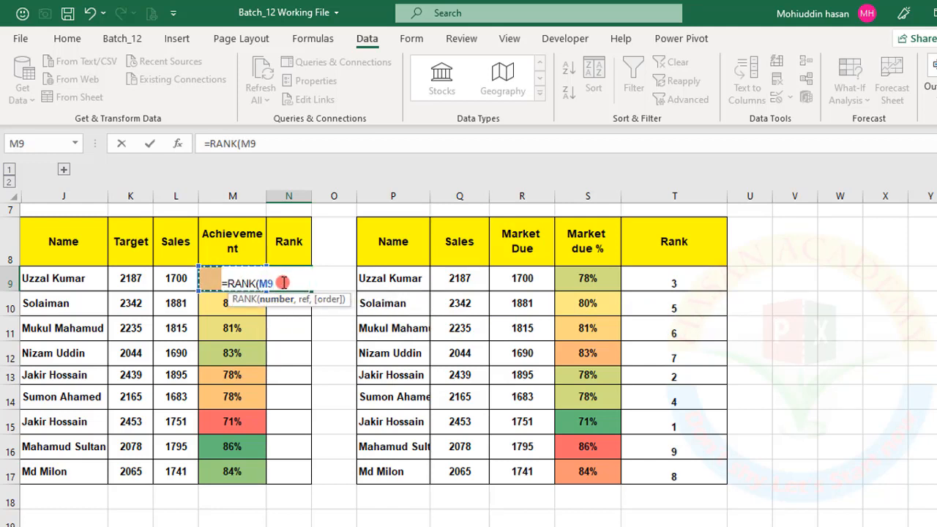
pyautogui.write(',')
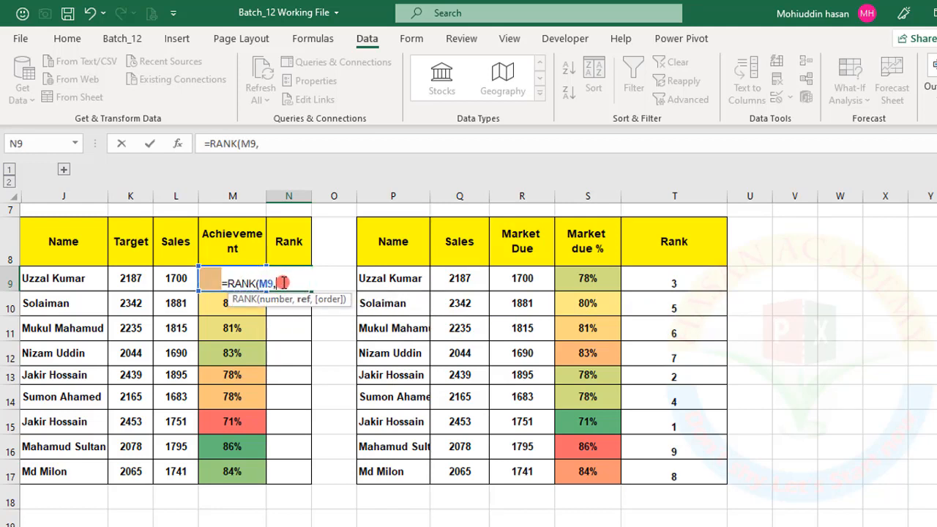
pyautogui.click(208, 279)
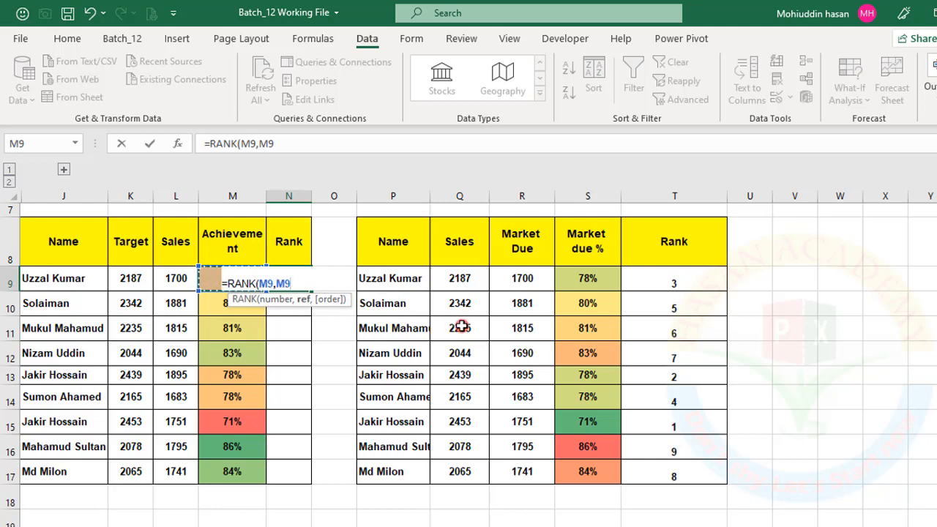
pyautogui.moveTo(208, 279); pyautogui.dragTo(227, 472)
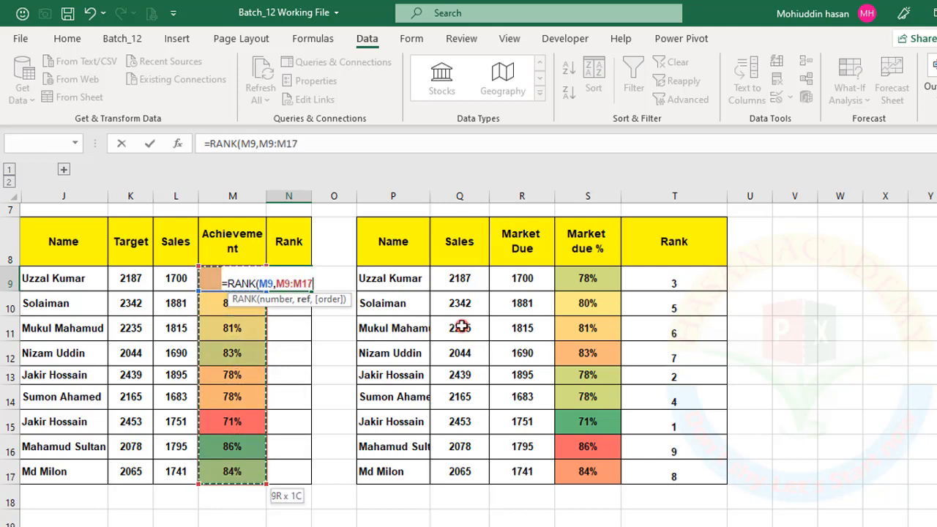
pyautogui.write(',0')
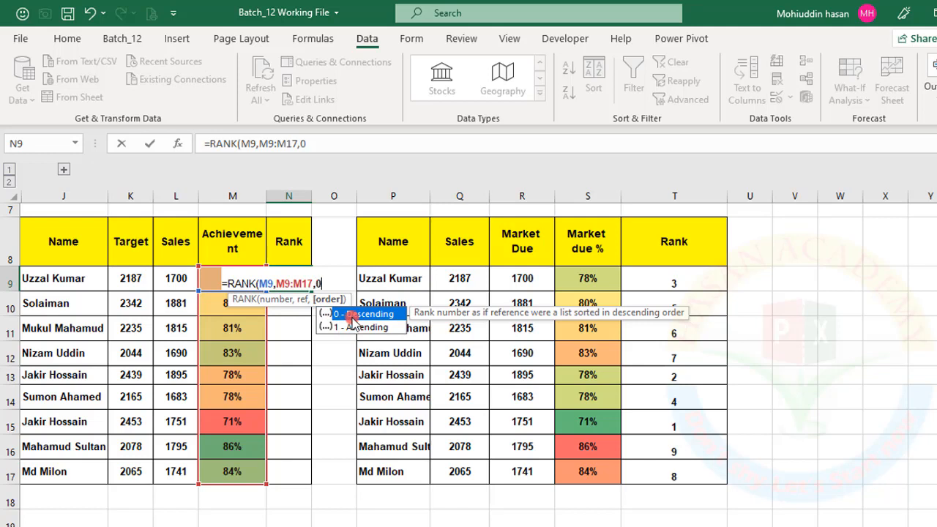
pyautogui.write(')')
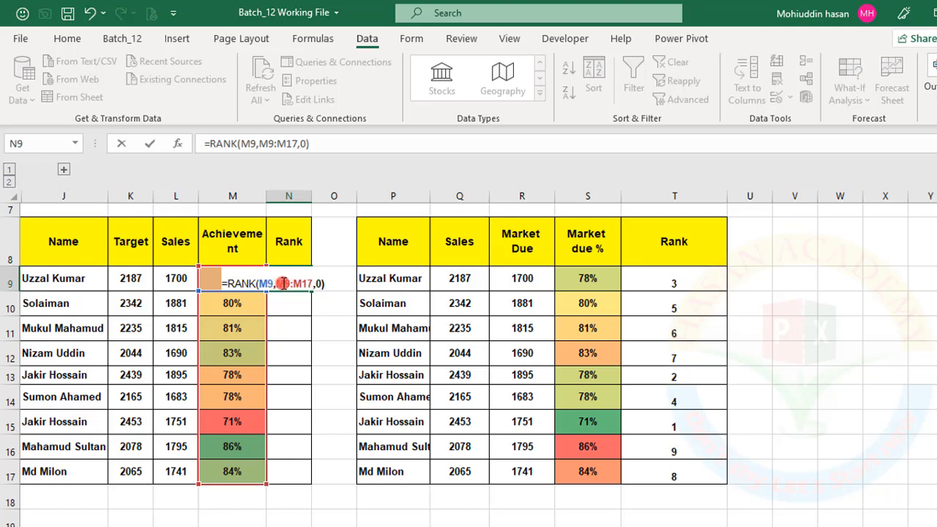
# - Make the RANK range in cell N9 absolute as $M$9:$M$17 and fill the formula down through N17
pyautogui.click(291, 282)
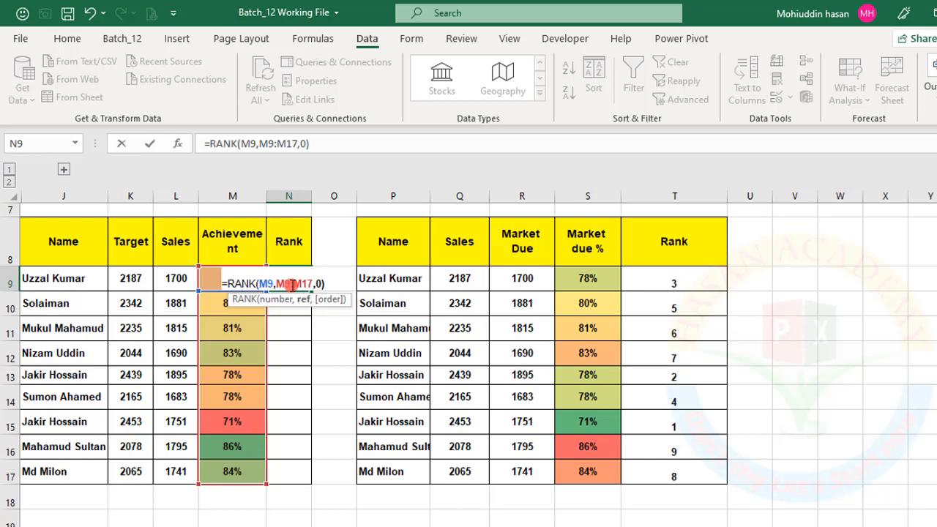
pyautogui.press('F4')
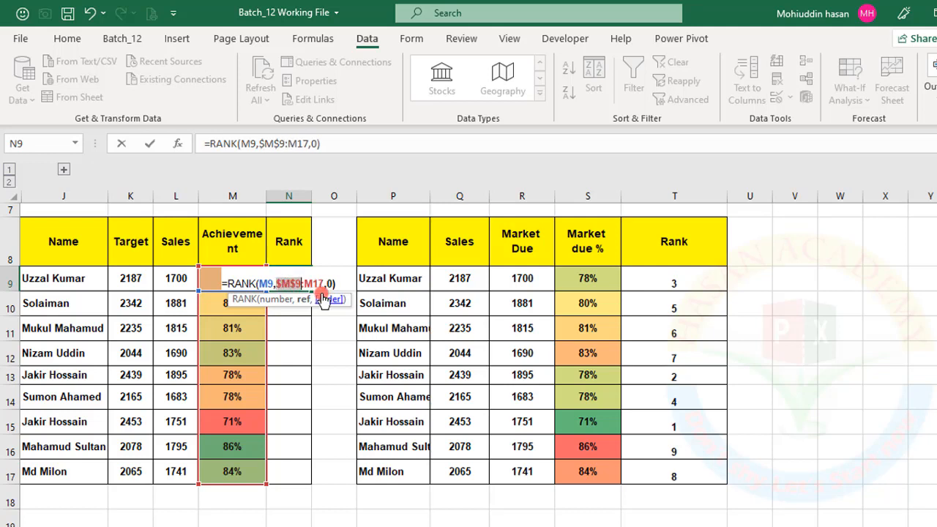
pyautogui.click(315, 283)
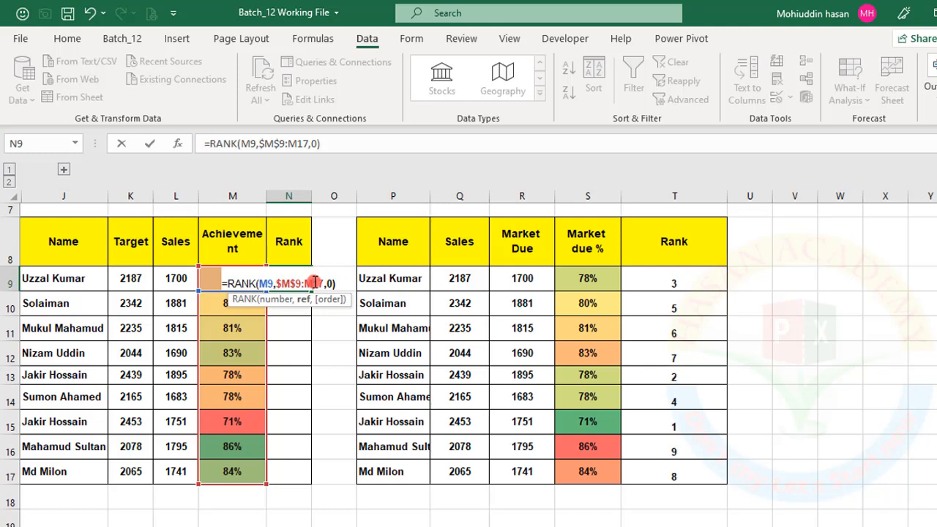
pyautogui.press('F4')
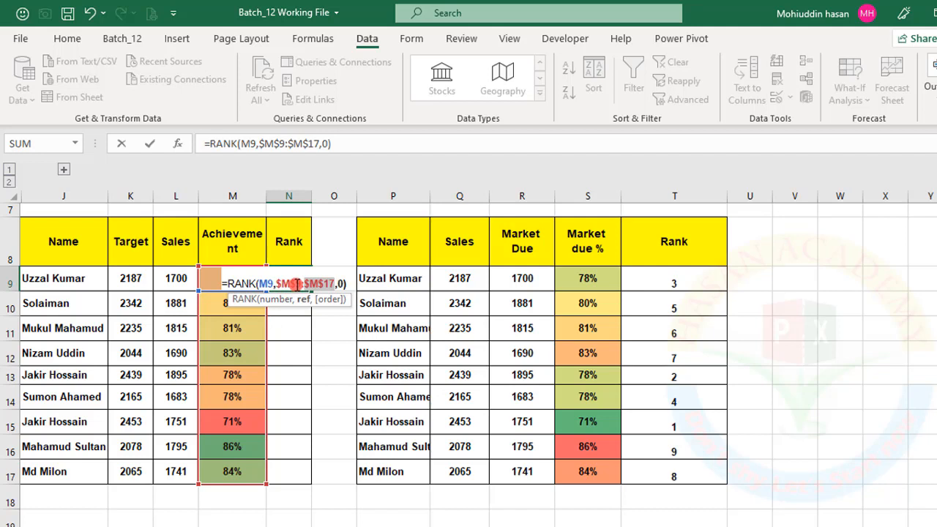
pyautogui.press('Return')
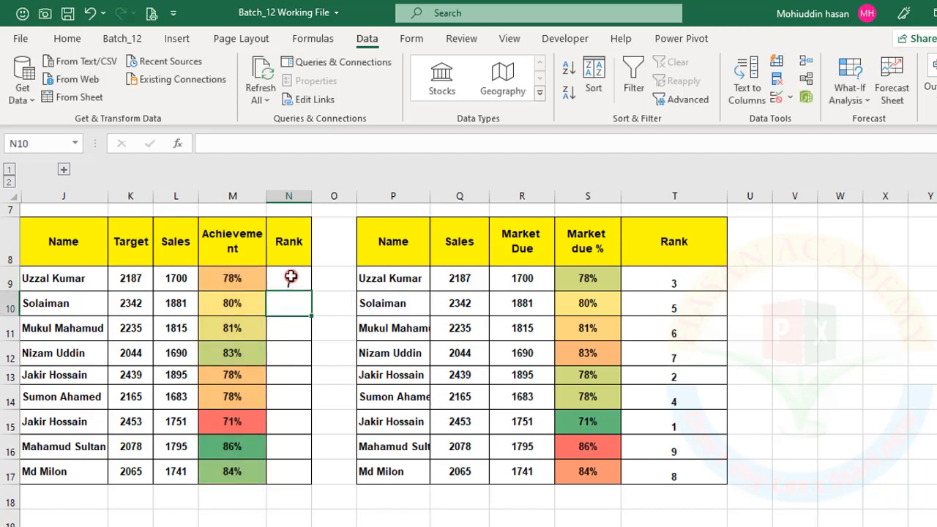
pyautogui.click(291, 277)
pyautogui.moveTo(313, 290); pyautogui.dragTo(298, 480)
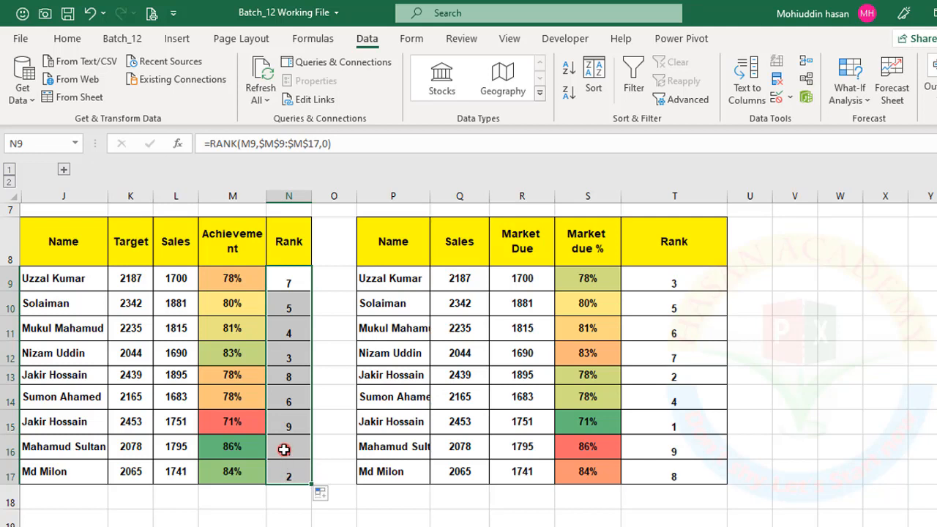
# - Compare the achievement percentages in M16:M17 with their ranks in the first table
pyautogui.click(284, 449)
pyautogui.click(216, 443)
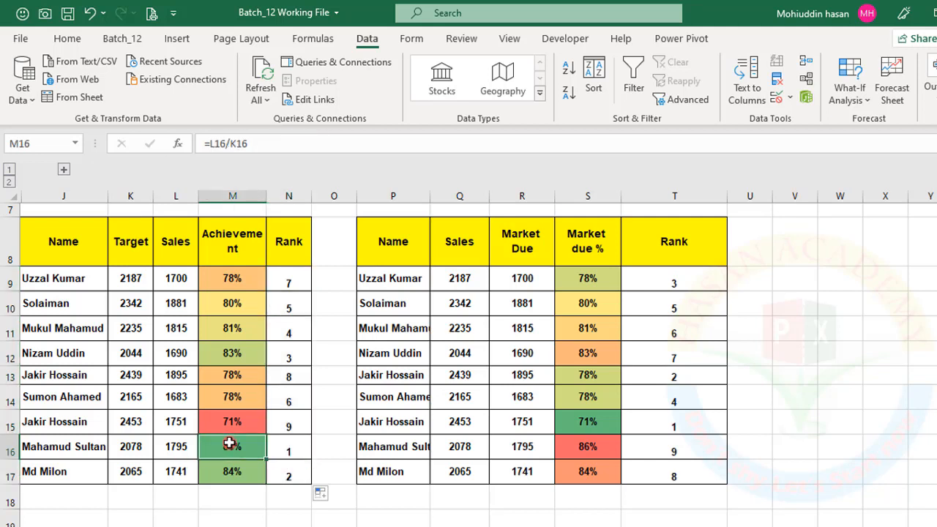
pyautogui.click(289, 448)
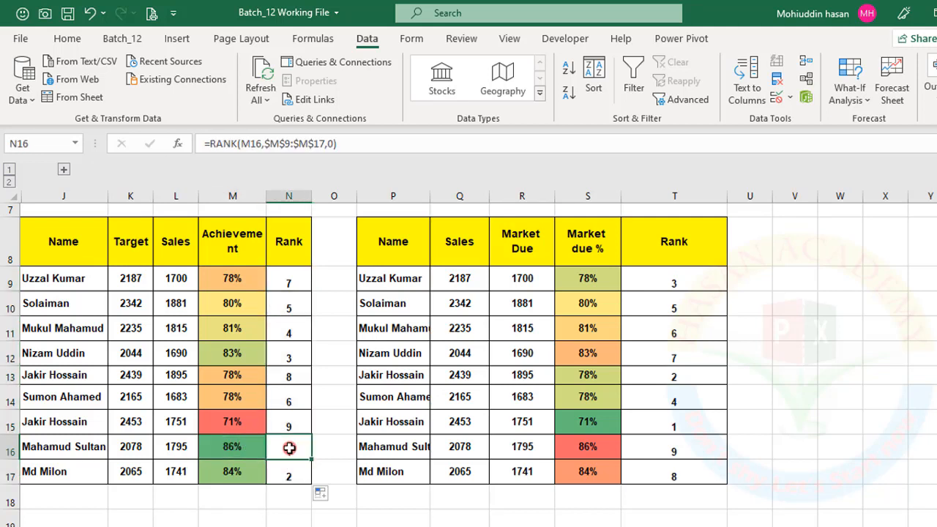
pyautogui.click(229, 471)
pyautogui.click(272, 470)
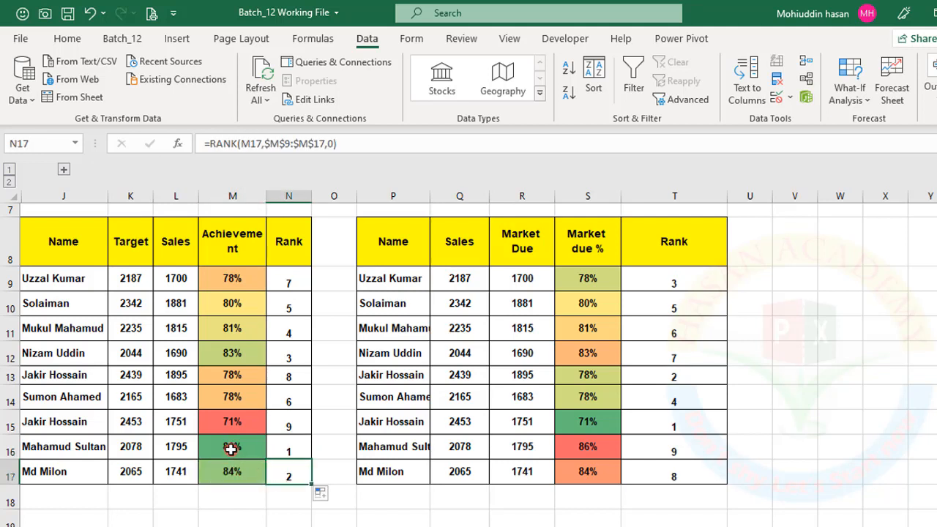
pyautogui.moveTo(230, 448); pyautogui.dragTo(234, 471)
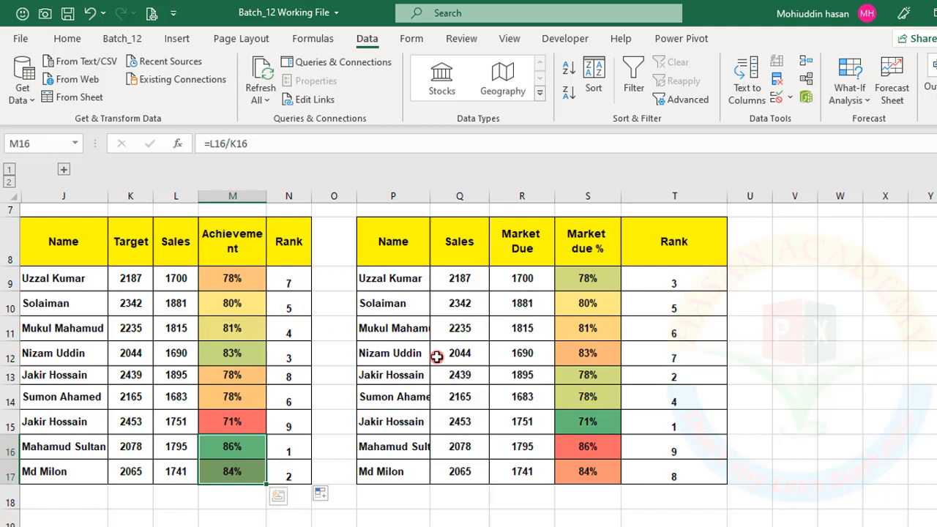
# - Review the Sales, Market Due and Market due % values in the second table, including cell S15
pyautogui.moveTo(544, 251); pyautogui.dragTo(564, 475)
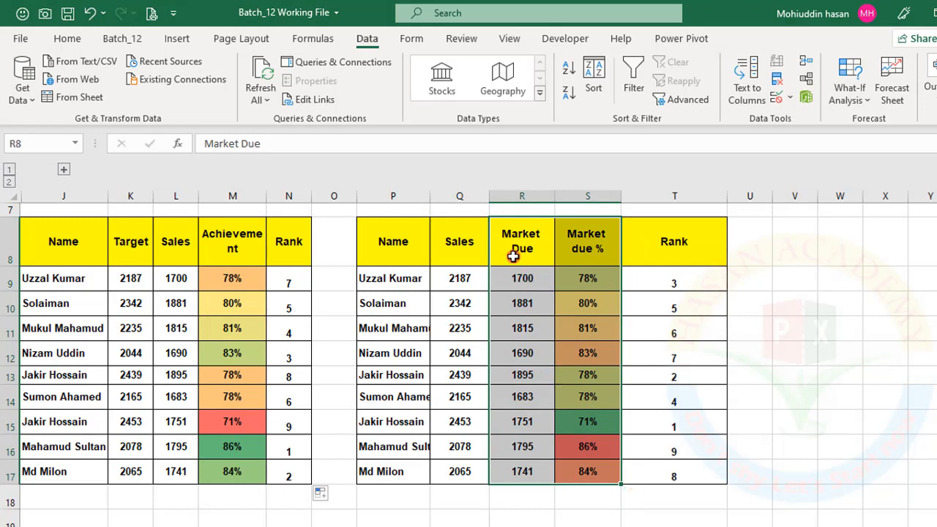
pyautogui.click(513, 279)
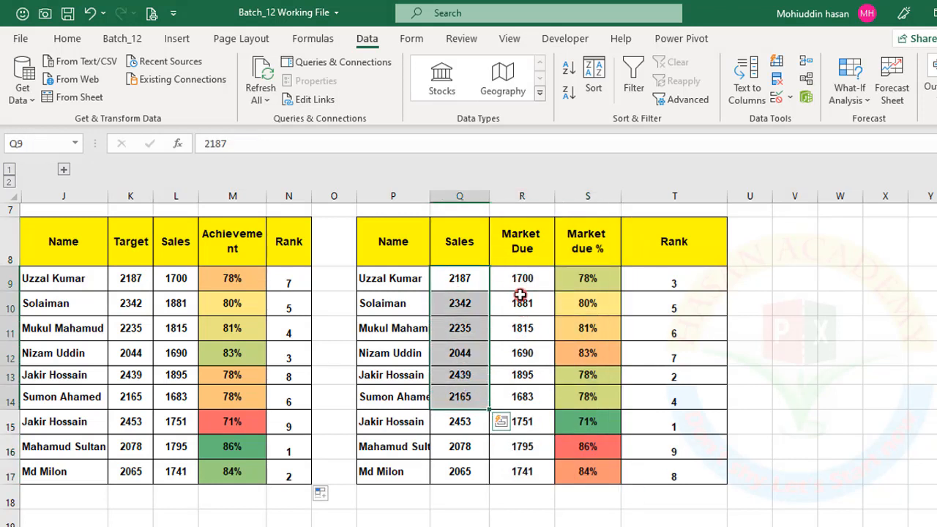
pyautogui.moveTo(521, 296); pyautogui.dragTo(521, 470)
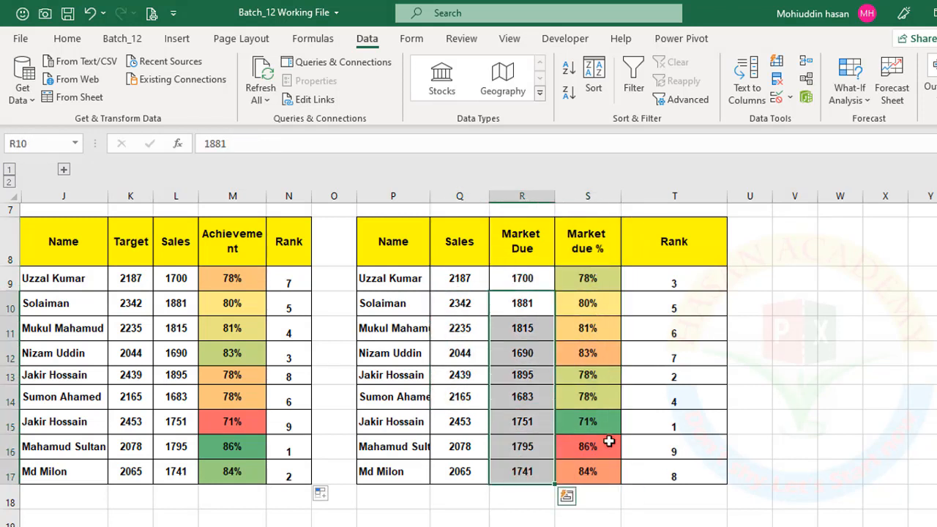
pyautogui.click(587, 418)
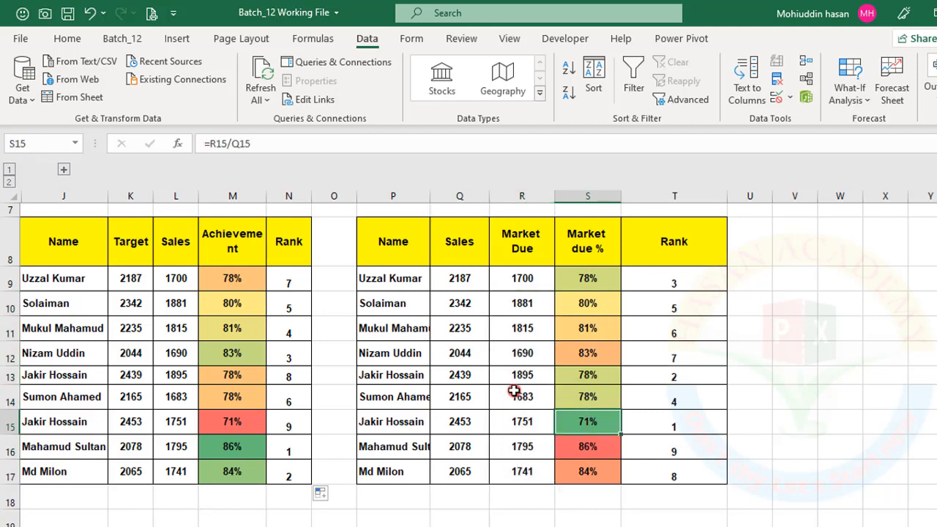
# - Clear the existing ranks from T9:T17 and review the Market due % values in S9:S17
pyautogui.moveTo(674, 279); pyautogui.dragTo(669, 474)
pyautogui.press('Delete')
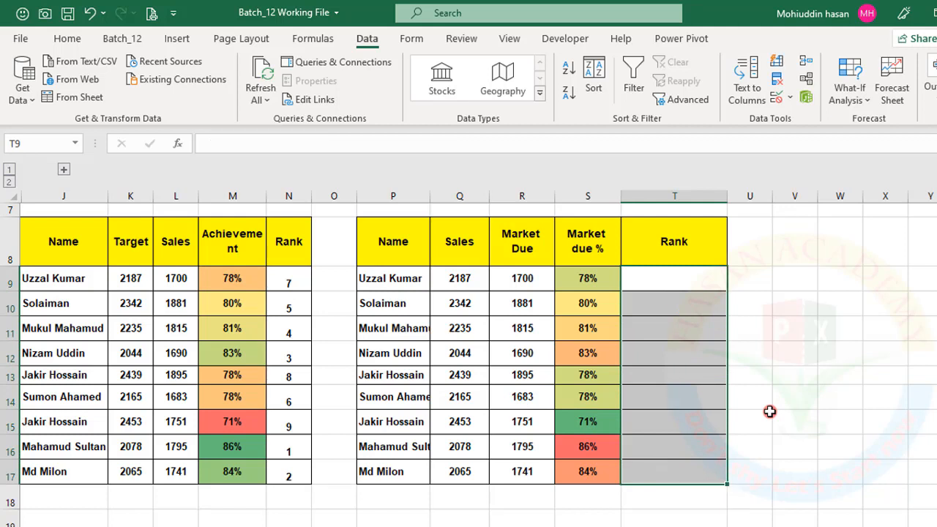
pyautogui.moveTo(586, 277); pyautogui.dragTo(583, 471)
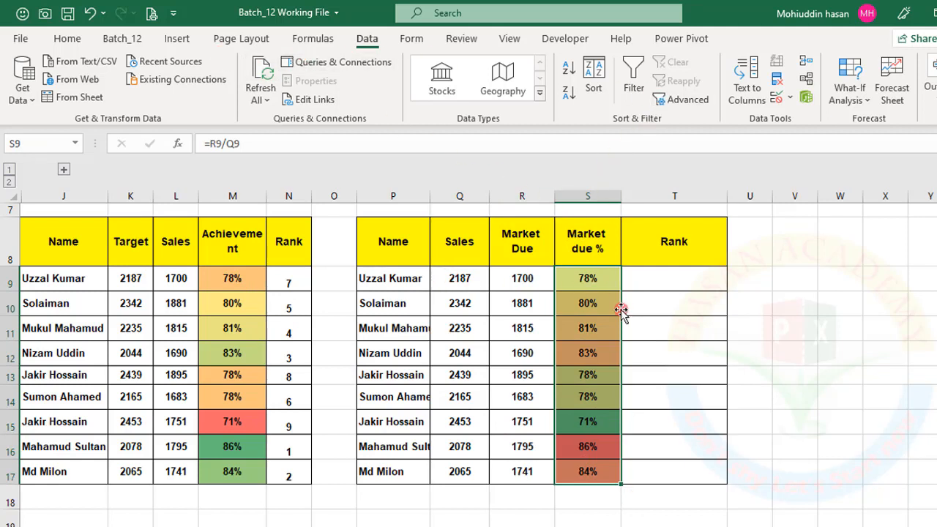
# - Start a RANK formula in cell T9 that ranks S9 against the range S9:S17
pyautogui.click(652, 282)
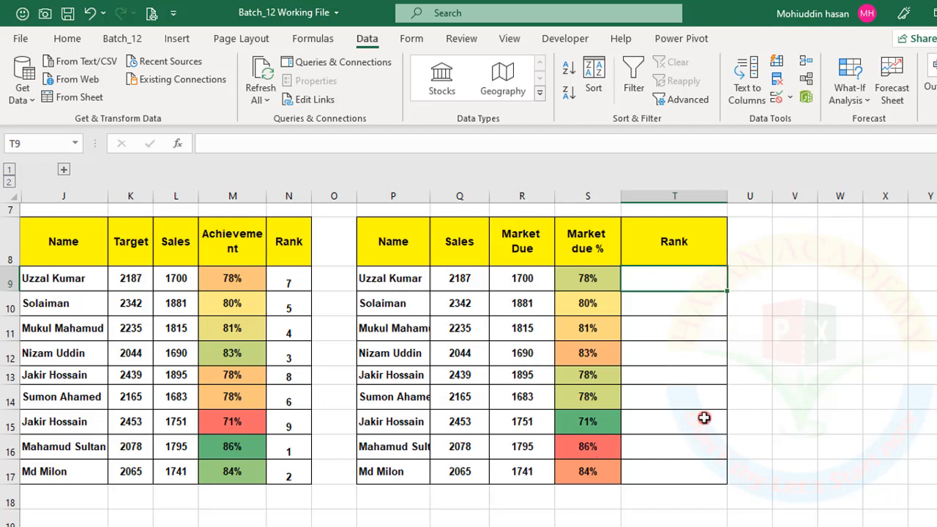
pyautogui.write('rank')
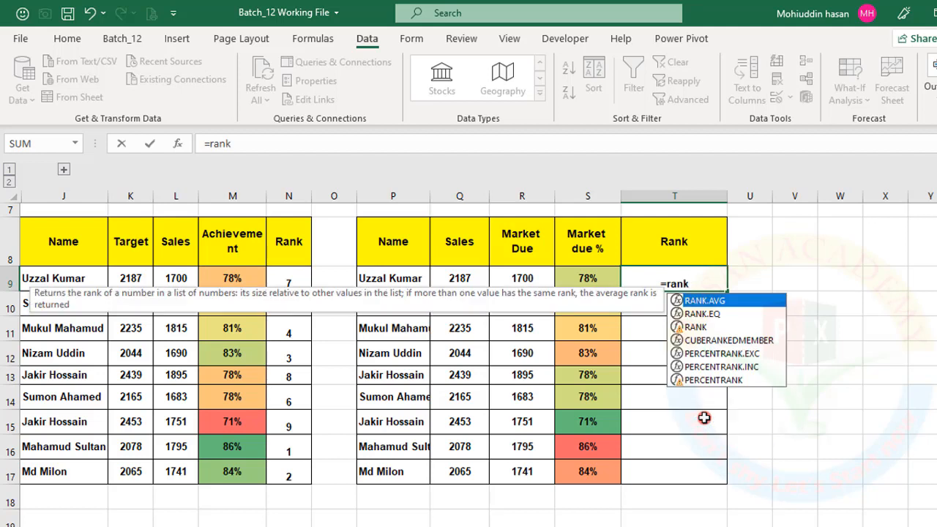
pyautogui.click(691, 328)
pyautogui.doubleClick(691, 328)
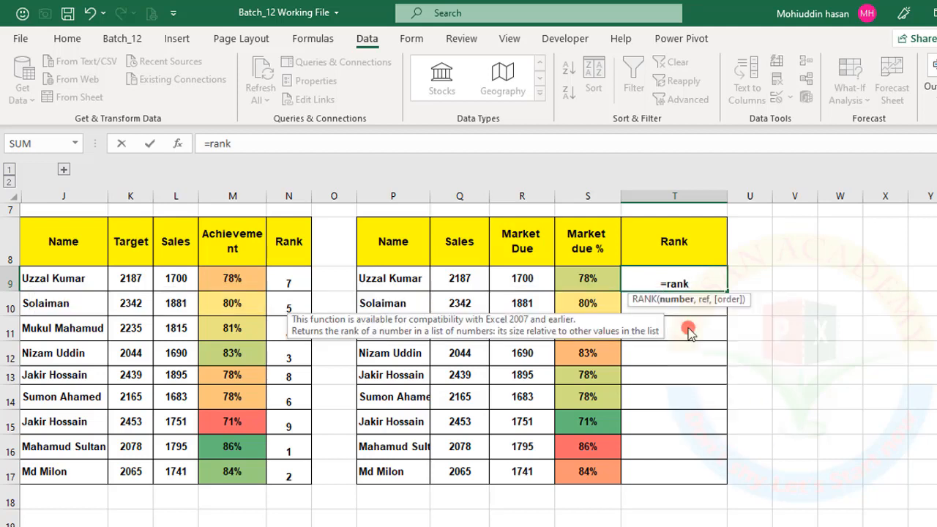
pyautogui.click(587, 276)
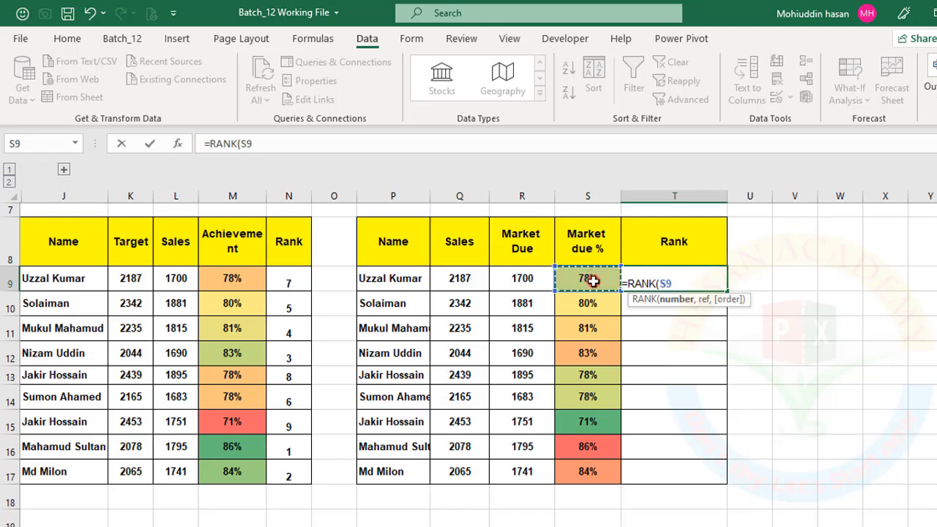
pyautogui.write(',')
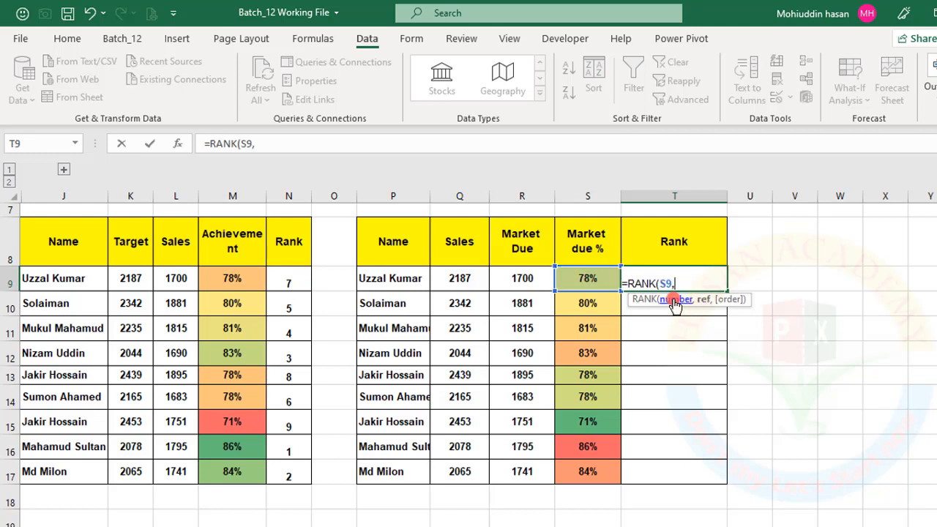
pyautogui.moveTo(589, 279); pyautogui.dragTo(582, 472)
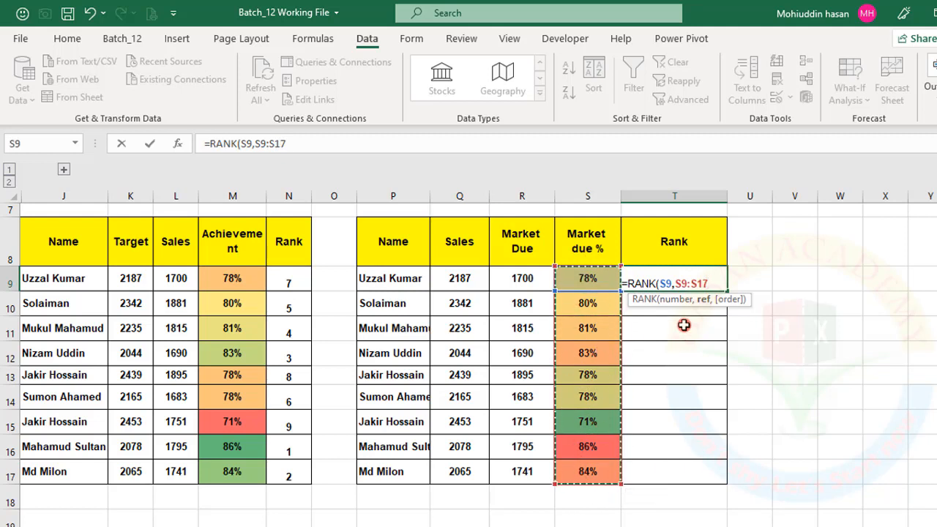
pyautogui.write(',')
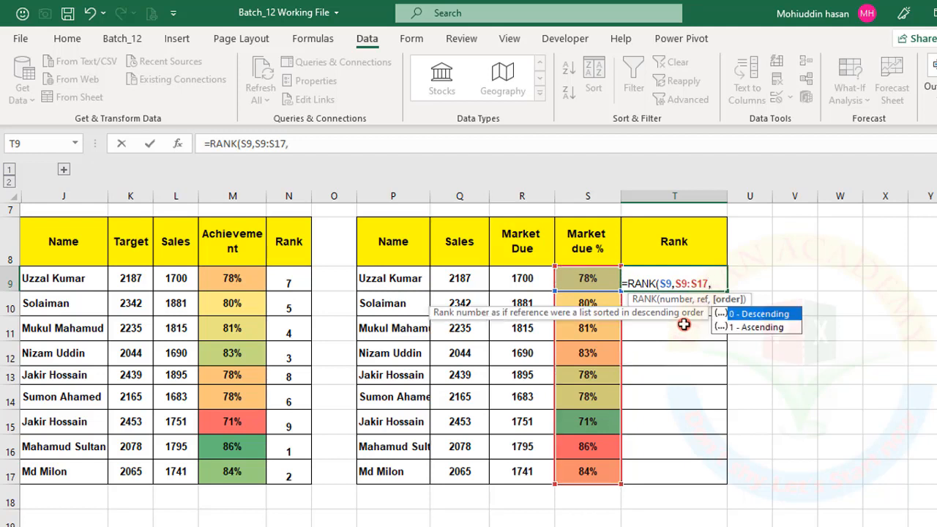
# - Make the range reference in the T9 formula absolute as $S$9:$S$17
pyautogui.click(709, 284)
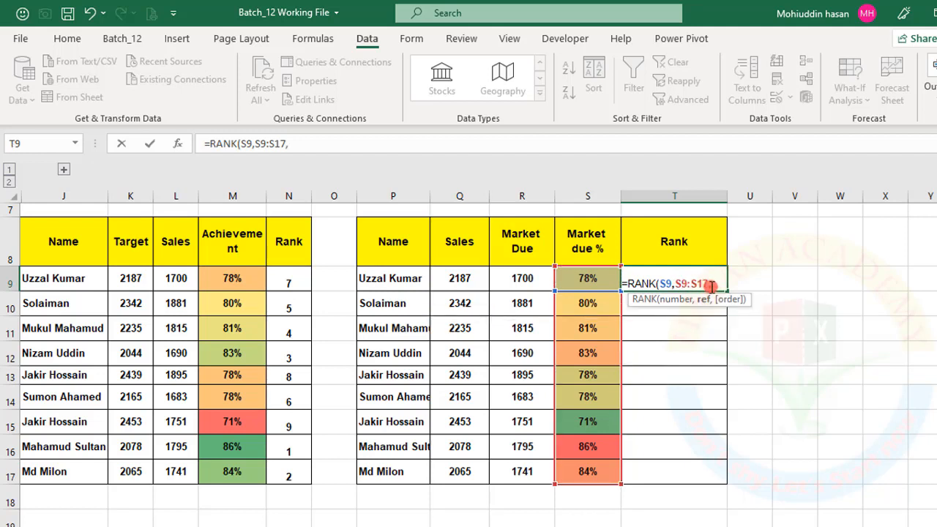
pyautogui.press('F4')
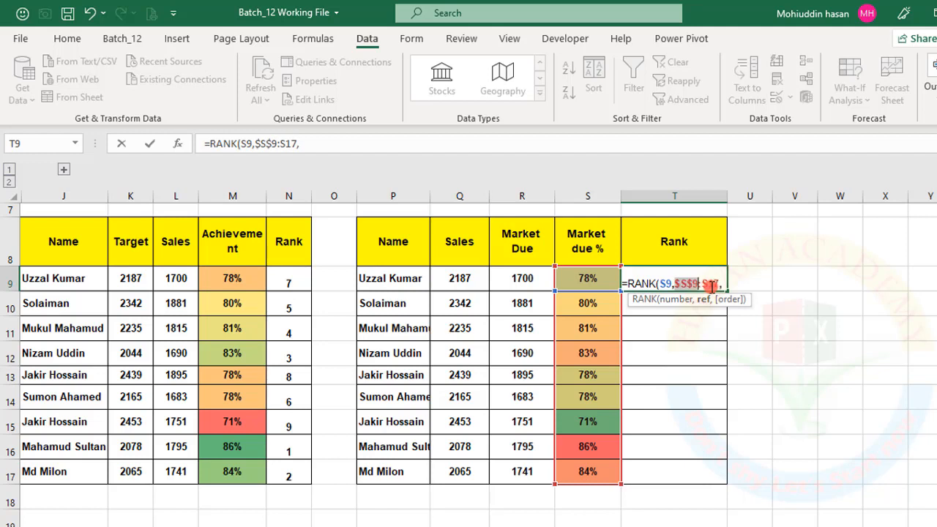
pyautogui.press('F4')
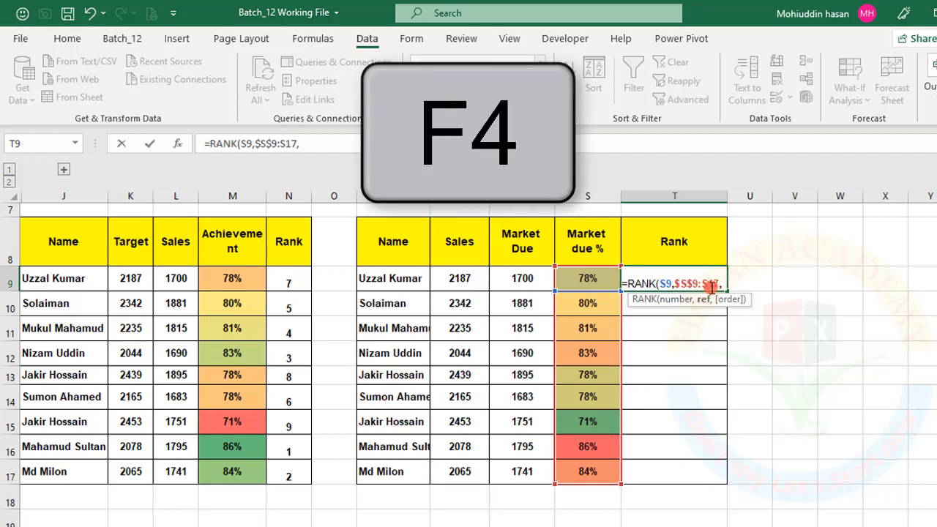
pyautogui.press('F4')
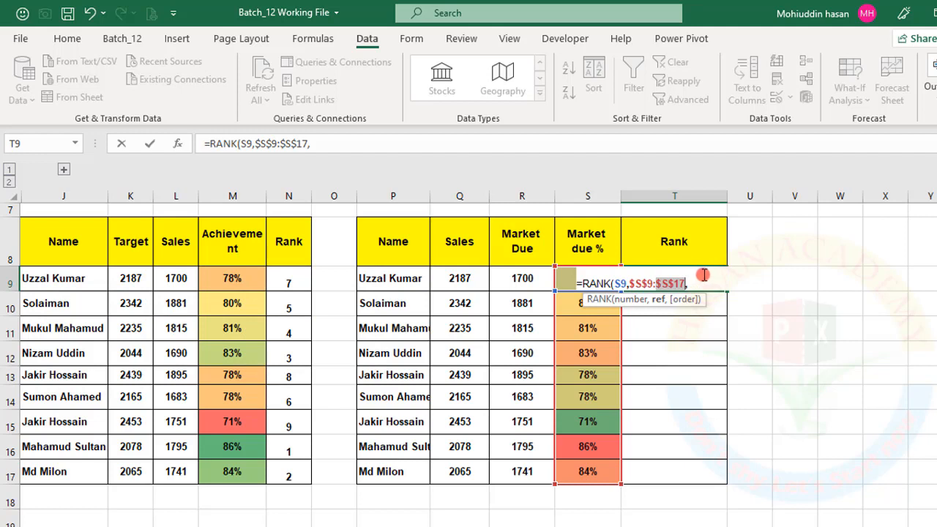
# - Complete the T9 formula with order 1 (Ascending) and fill it down through T17
pyautogui.click(698, 279)
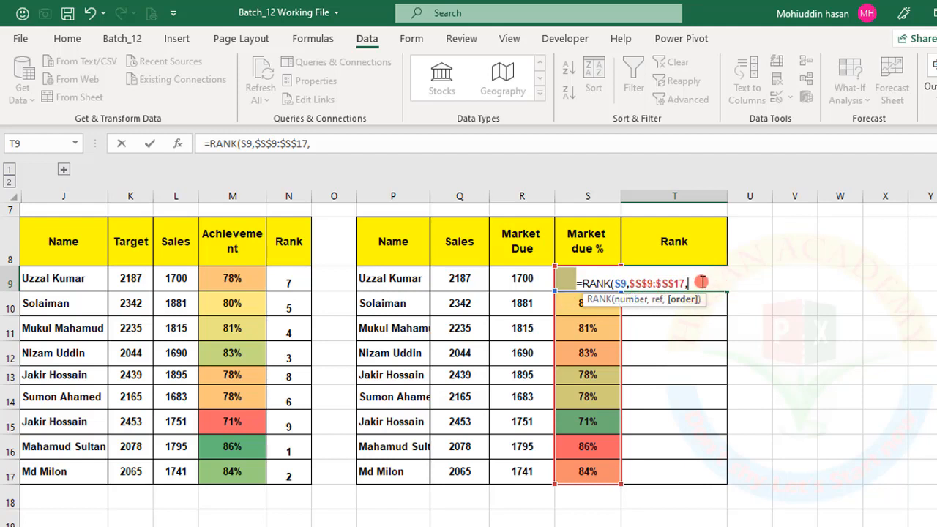
pyautogui.press('BackSpace')
pyautogui.write(',')
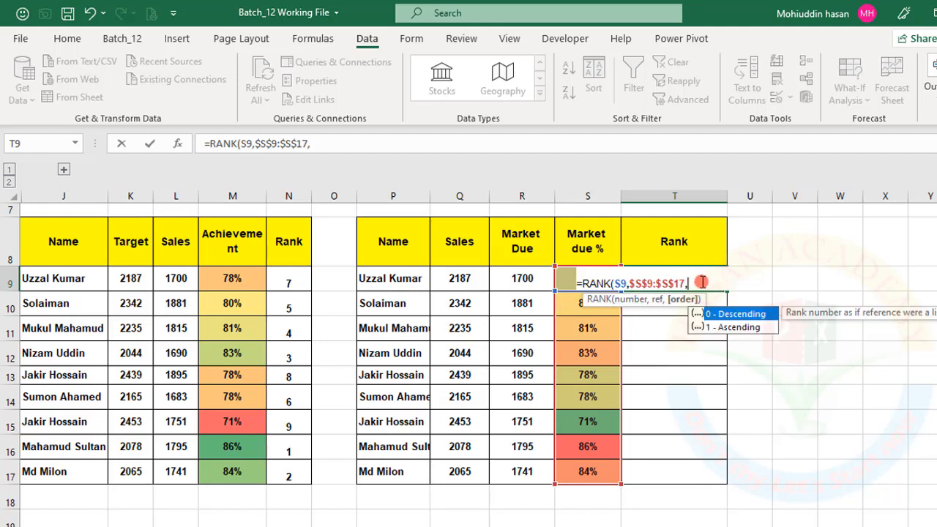
pyautogui.doubleClick(737, 327)
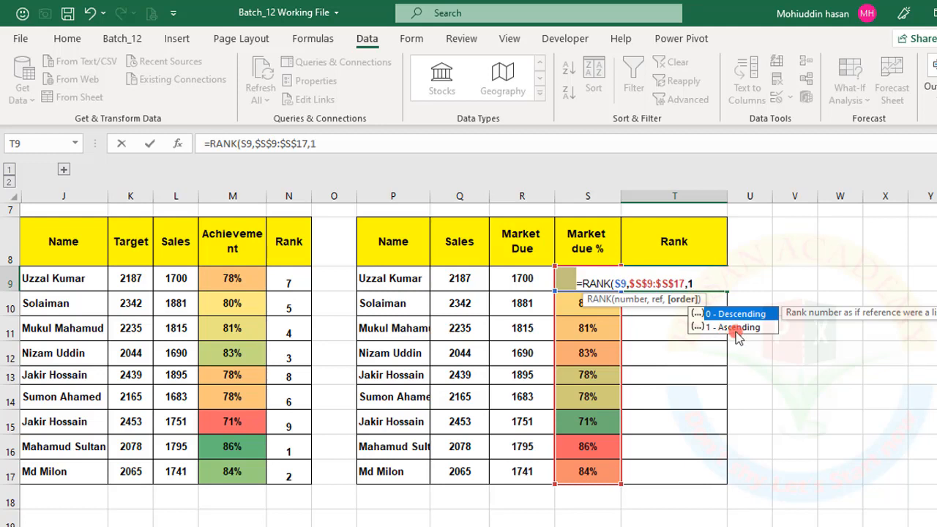
pyautogui.write(')')
pyautogui.press('Return')
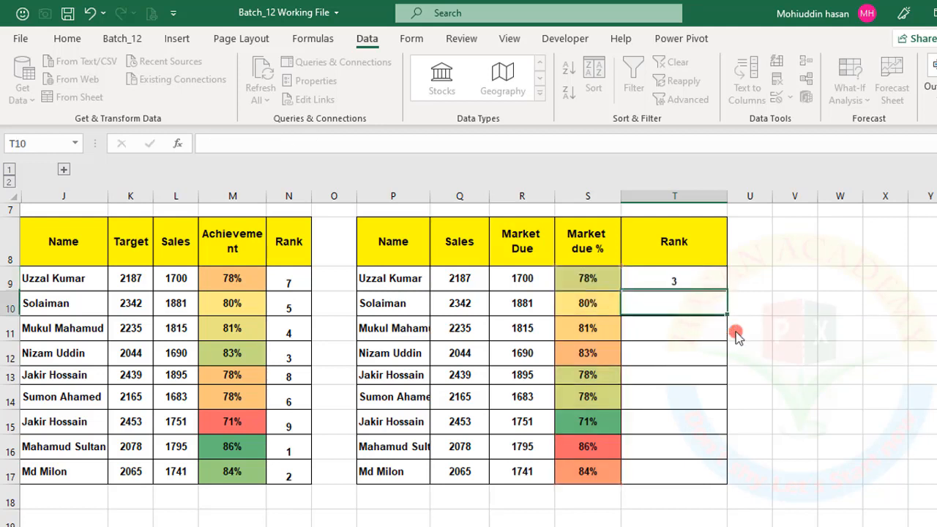
pyautogui.click(679, 283)
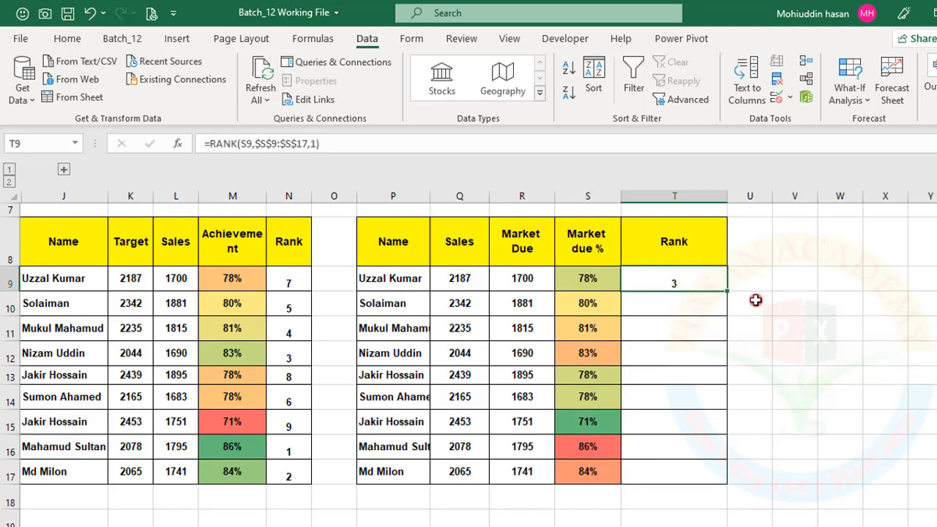
pyautogui.moveTo(727, 291); pyautogui.dragTo(732, 483)
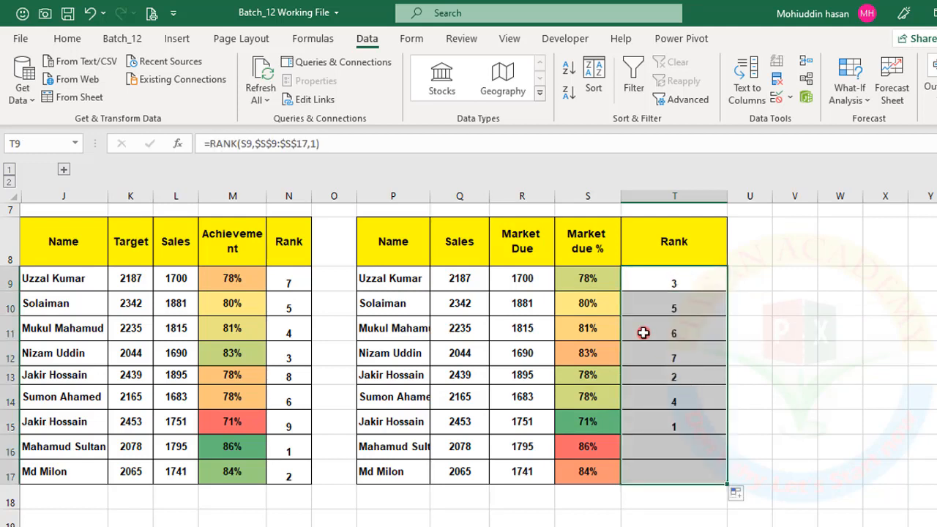
# - Compare the Market due % values with their ascending ranks in the second table, especially in row 15
pyautogui.click(575, 423)
pyautogui.moveTo(596, 269); pyautogui.dragTo(584, 398)
pyautogui.click(583, 428)
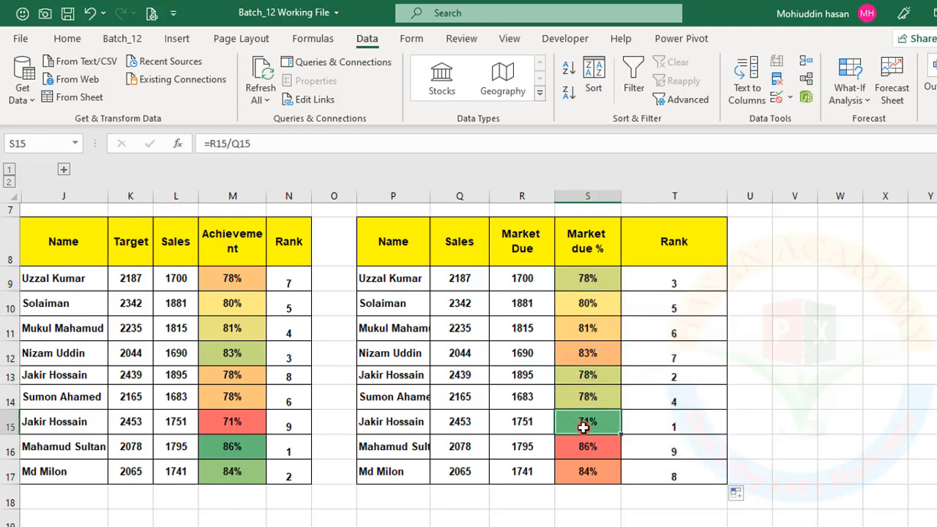
pyautogui.click(669, 424)
pyautogui.click(510, 328)
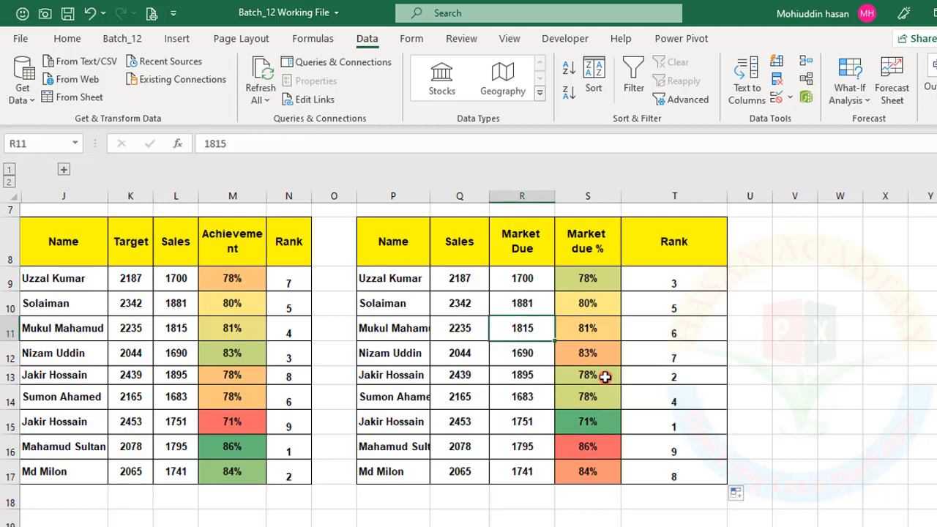
# - Set the Market Due in R11 to 210 and check that row's Market due % and ascending rank
pyautogui.write('210')
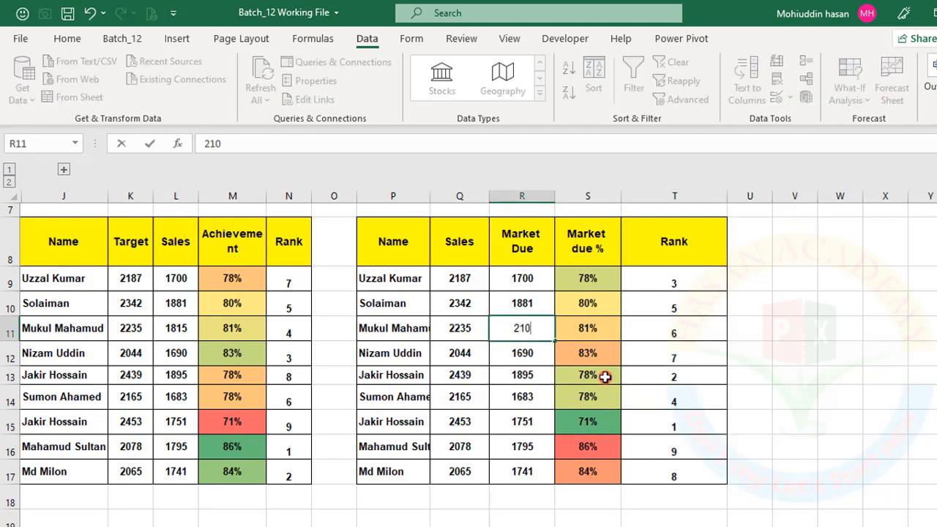
pyautogui.press('Return')
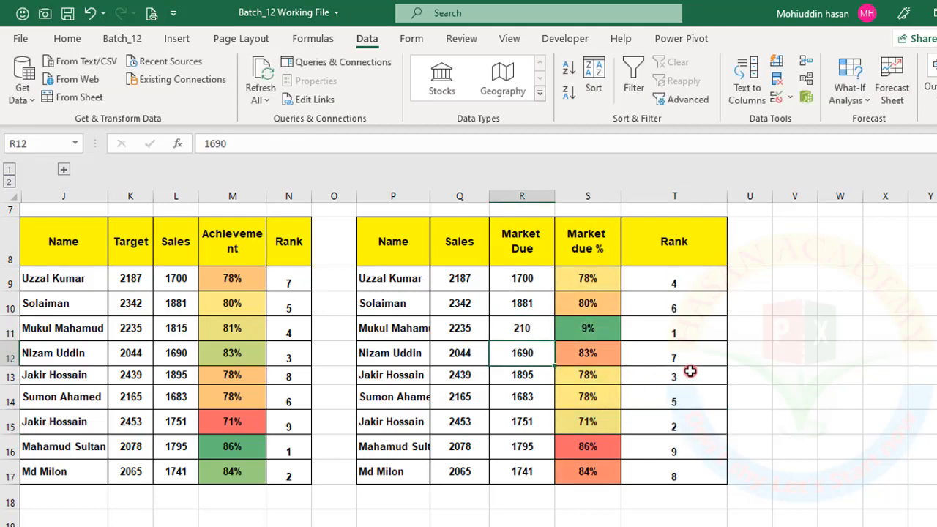
pyautogui.click(593, 329)
pyautogui.click(657, 334)
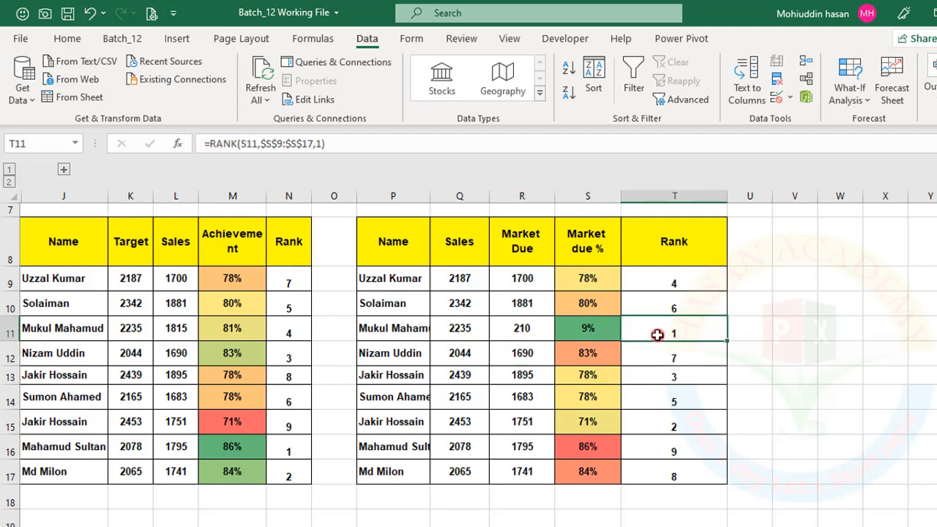
pyautogui.click(545, 327)
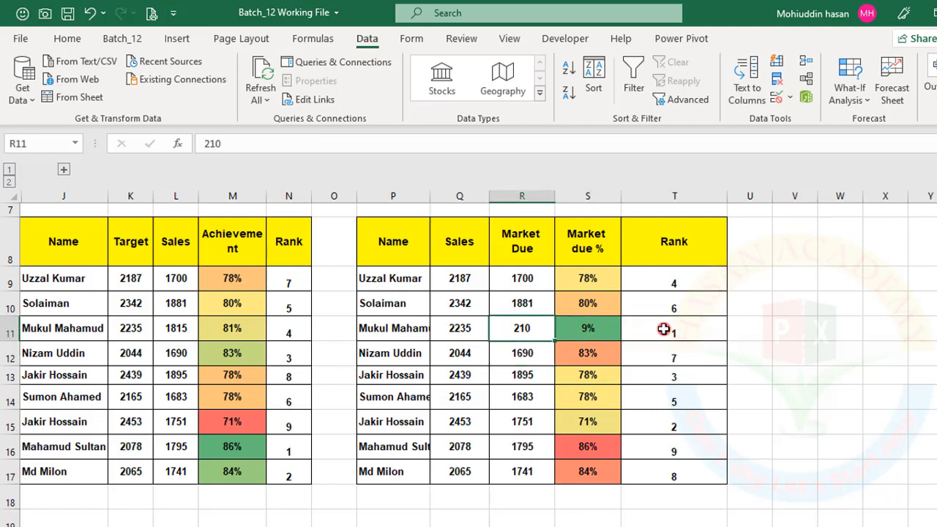
pyautogui.click(674, 331)
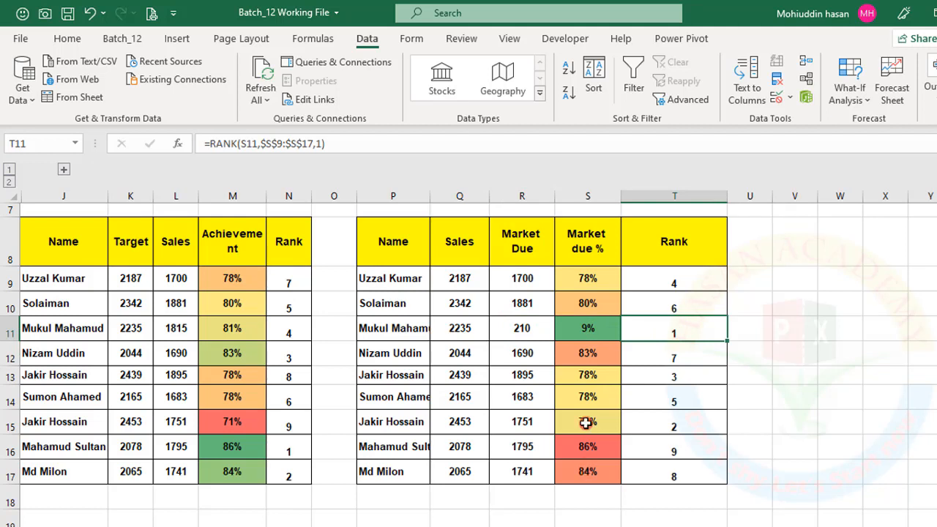
pyautogui.click(582, 330)
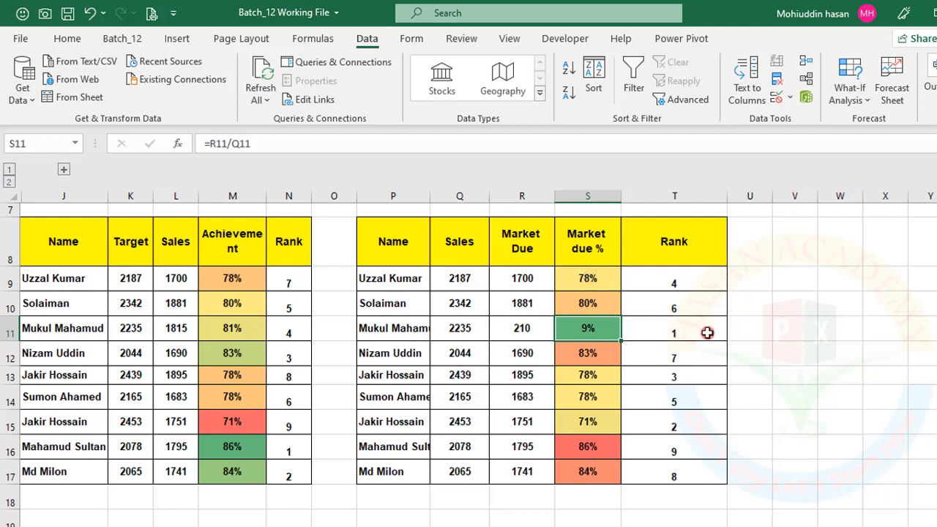
pyautogui.click(675, 327)
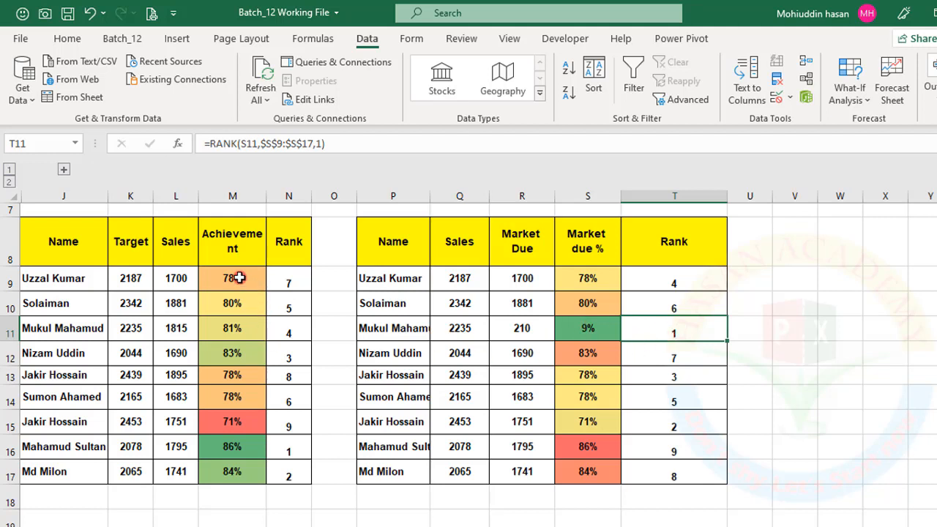
# - Review the Achievement range M9:M17 and the rank in N16, and set the Sales value in L11 to 2235
pyautogui.moveTo(240, 277); pyautogui.dragTo(226, 472)
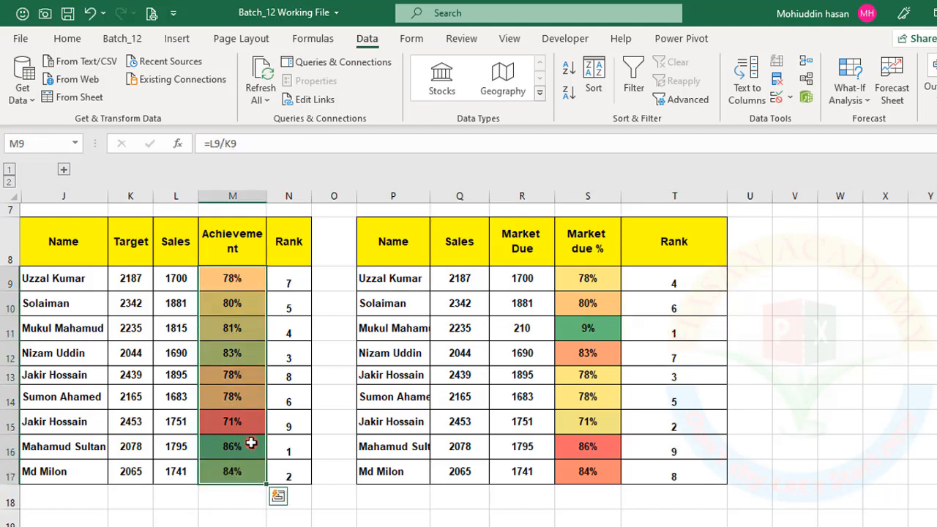
pyautogui.click(290, 445)
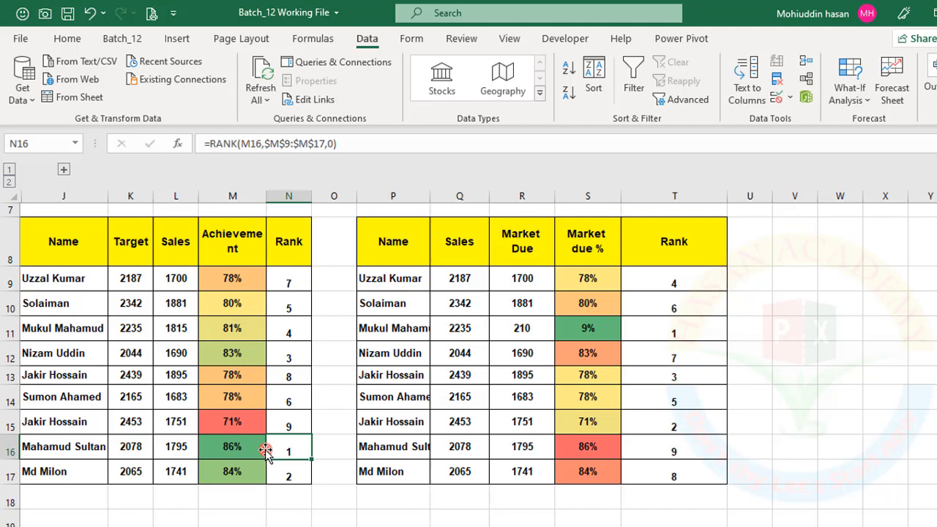
pyautogui.click(179, 334)
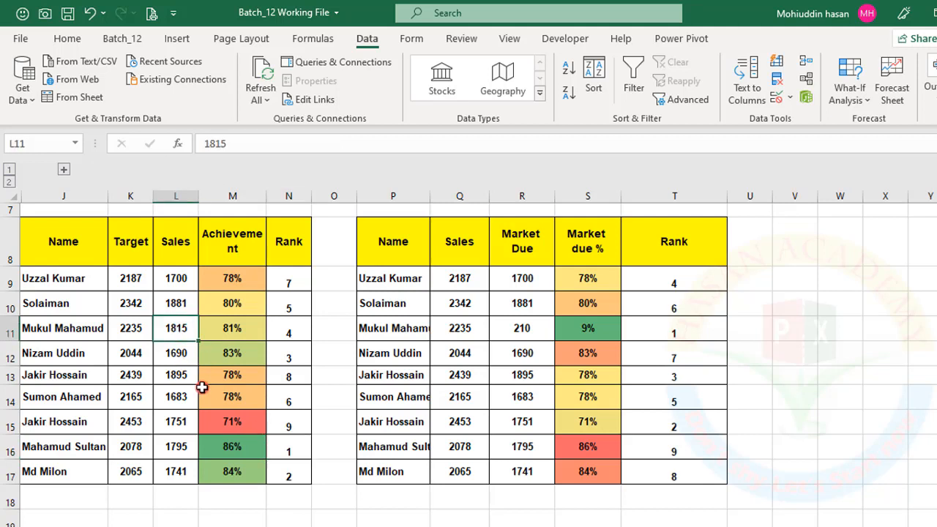
pyautogui.write('2')
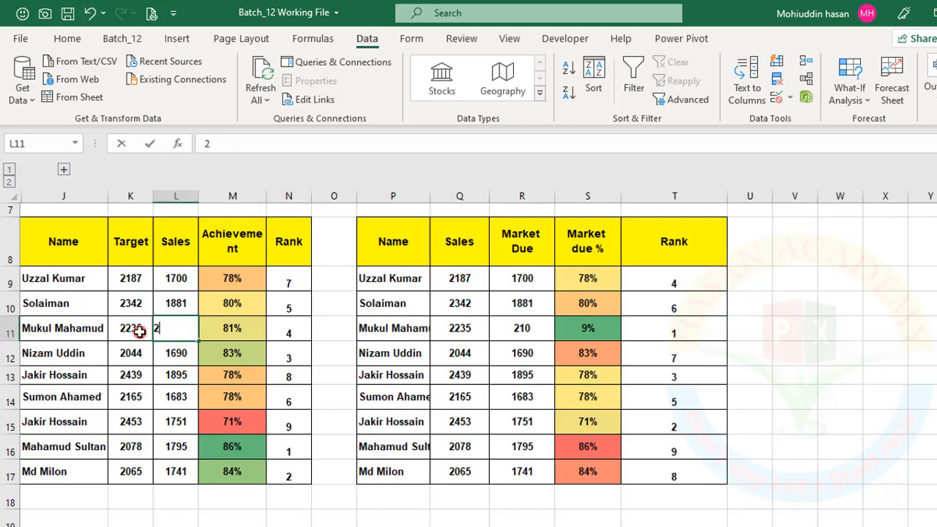
pyautogui.write('235')
pyautogui.press('Return')
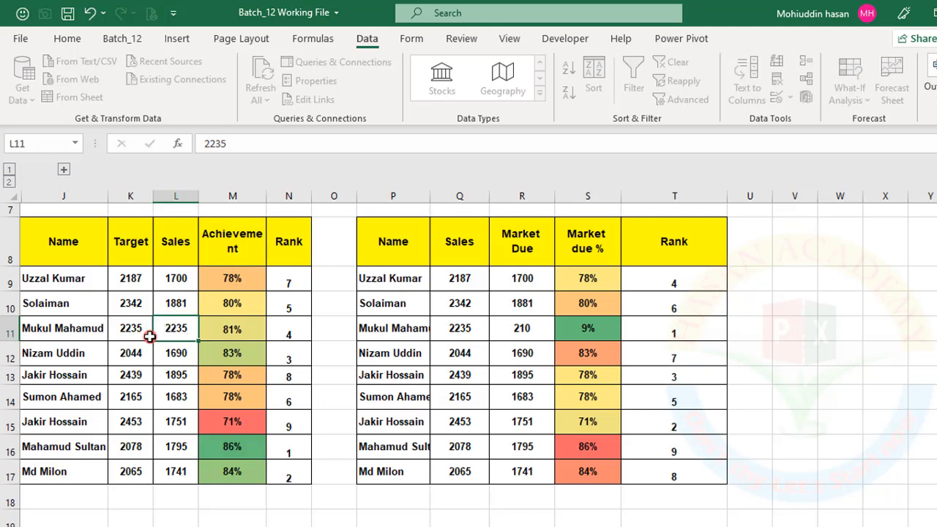
# - Check the Achievement and Rank formulas in row 11, and select the whole first table, J8:N17
pyautogui.click(222, 329)
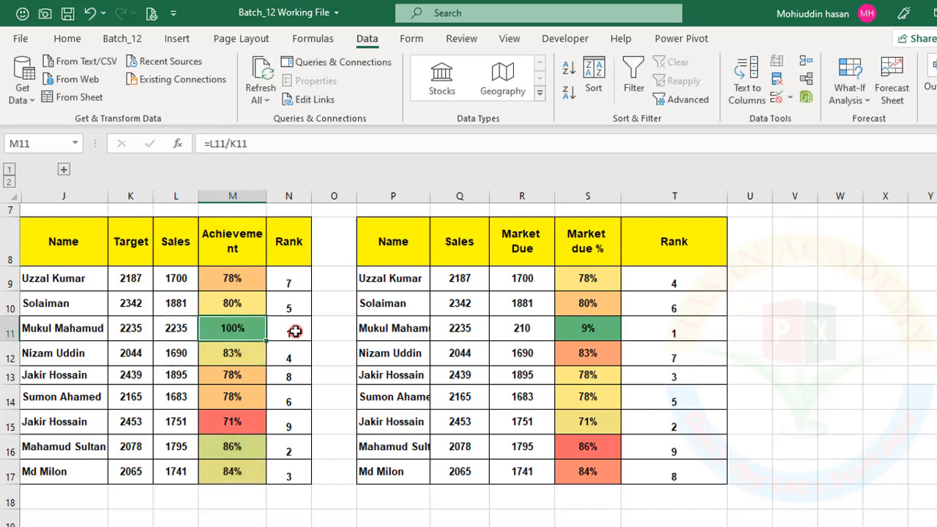
pyautogui.click(294, 331)
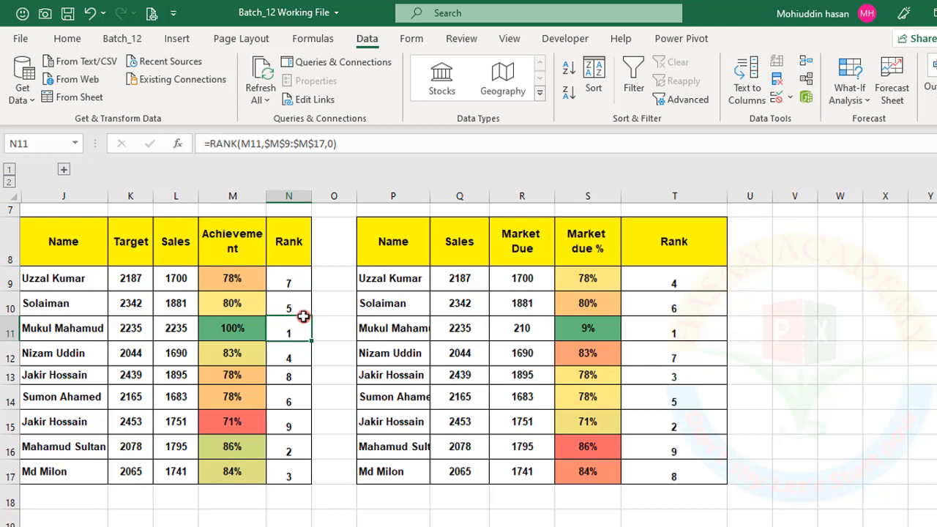
pyautogui.moveTo(90, 222); pyautogui.dragTo(289, 473)
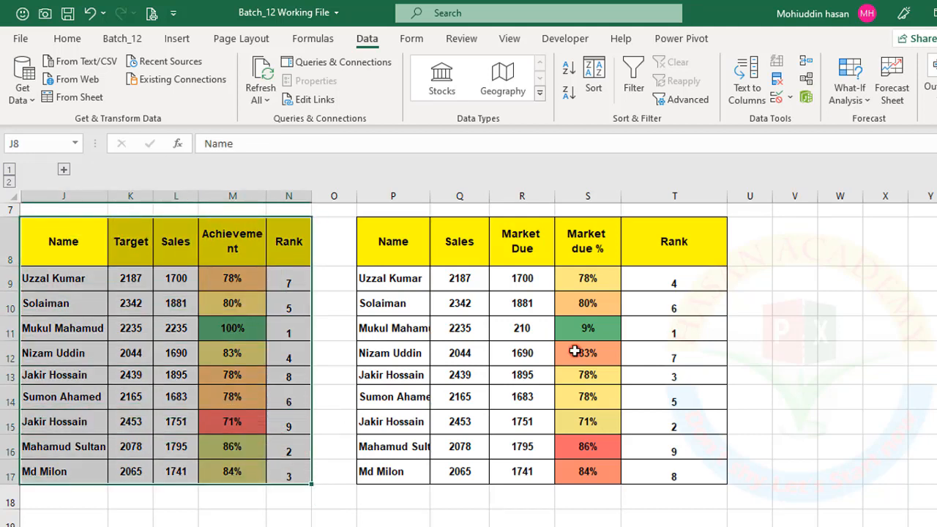